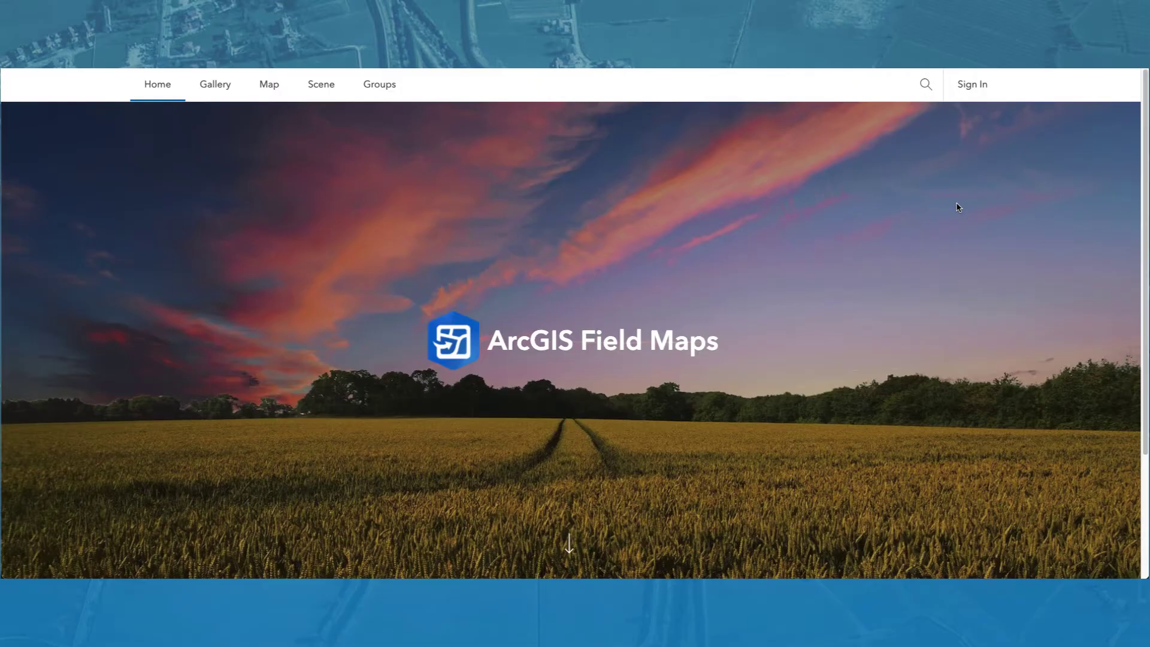
- Sign in, place a Destroyed (>75%) Damage Assessments point north of Santa Ana Canyon Rd, and review its form
{"action": "left_click", "coordinate": [976, 85]}
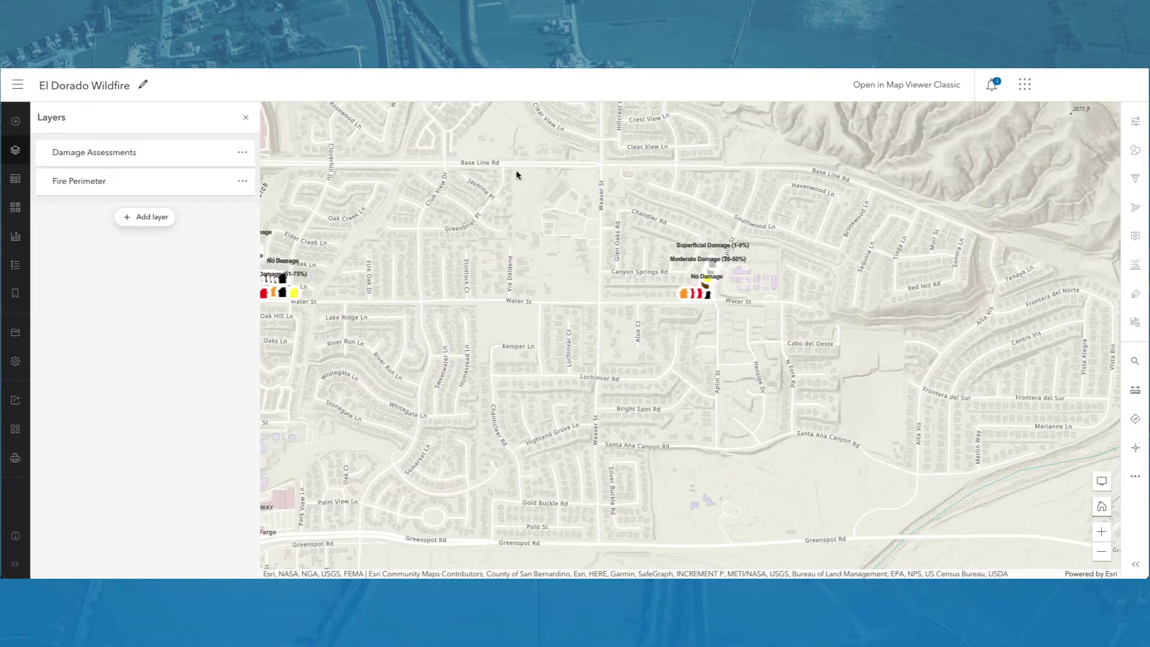
{"action": "left_click", "coordinate": [185, 158]}
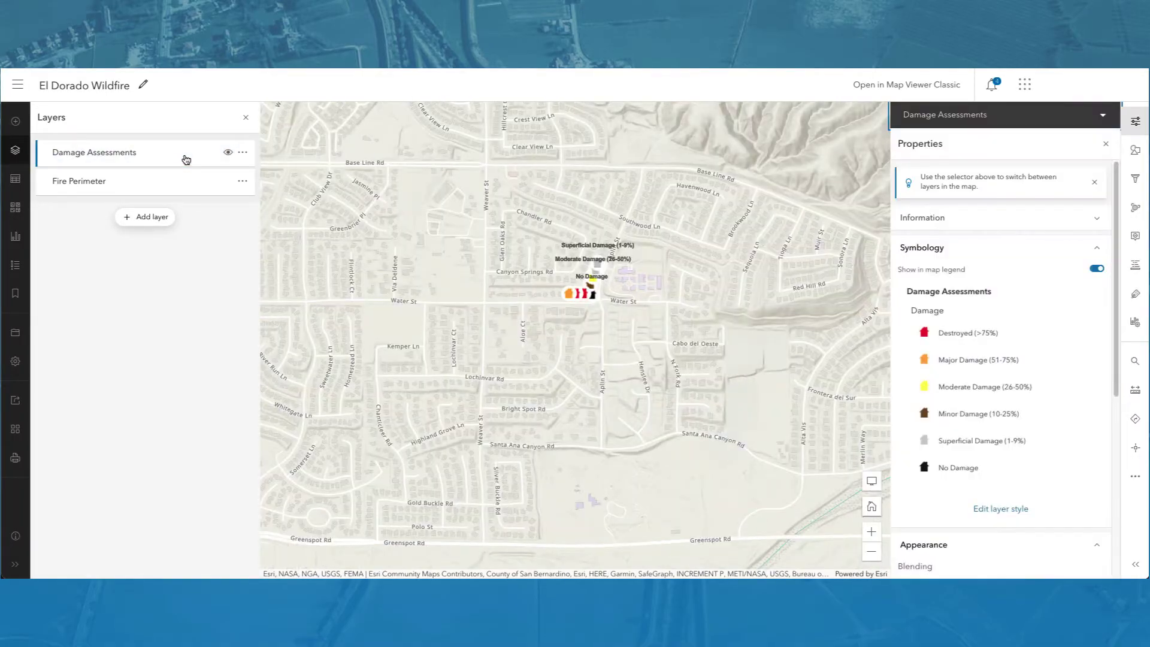
{"action": "left_click", "coordinate": [1136, 471]}
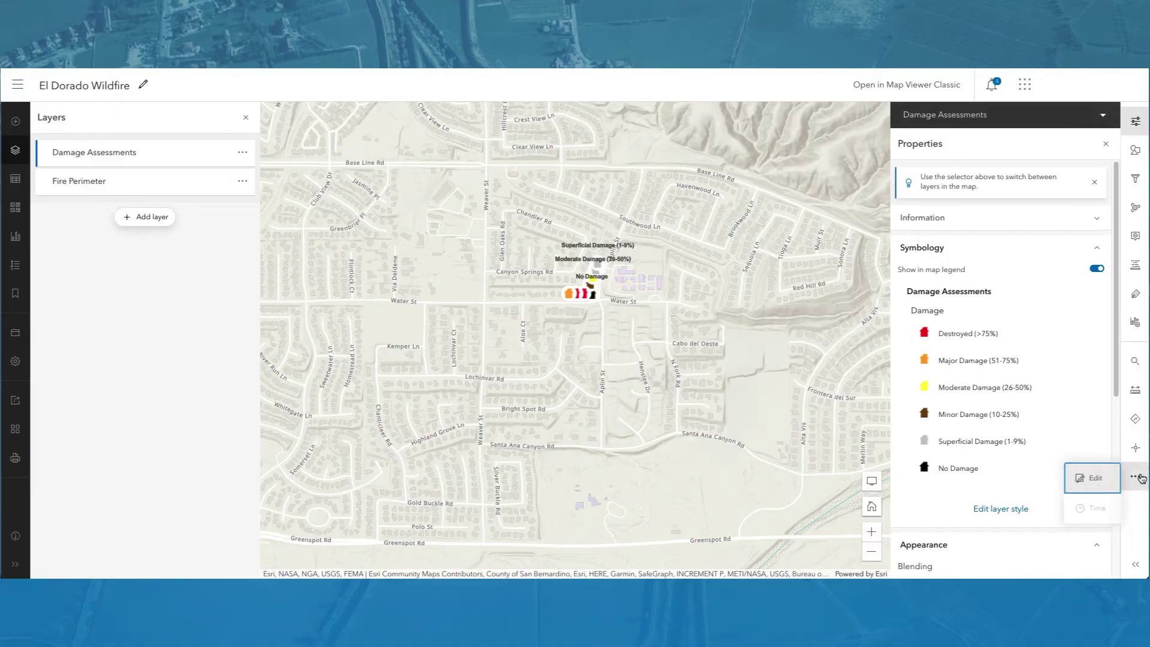
{"action": "left_click", "coordinate": [1097, 475]}
{"action": "left_click", "coordinate": [1010, 192]}
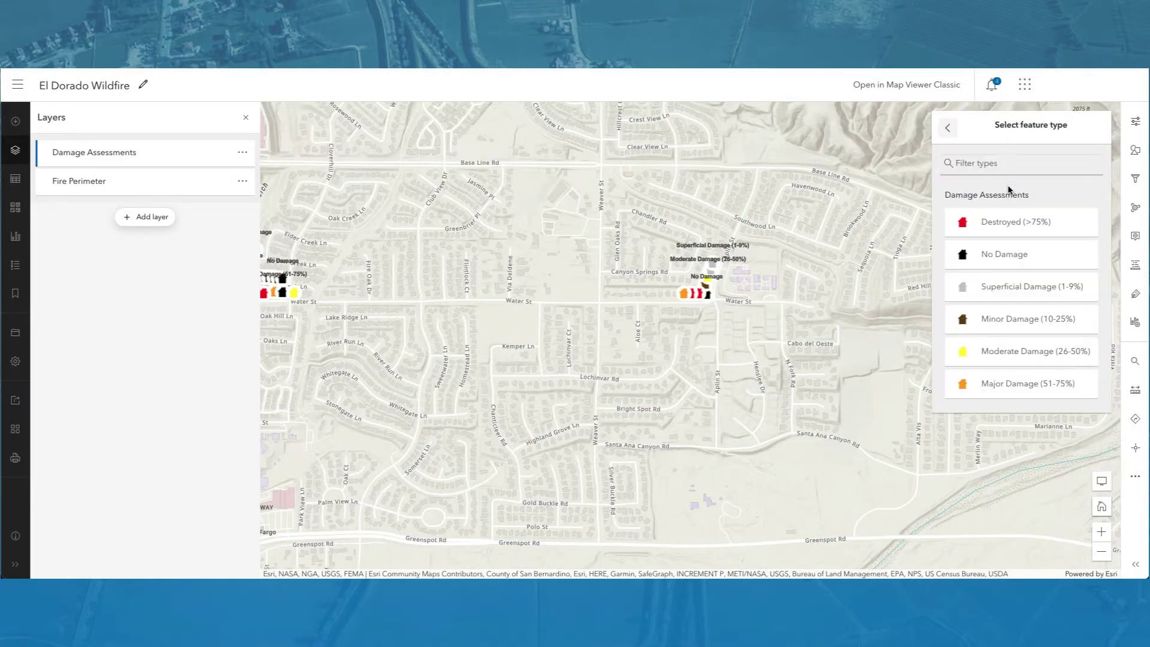
{"action": "left_click", "coordinate": [1012, 226]}
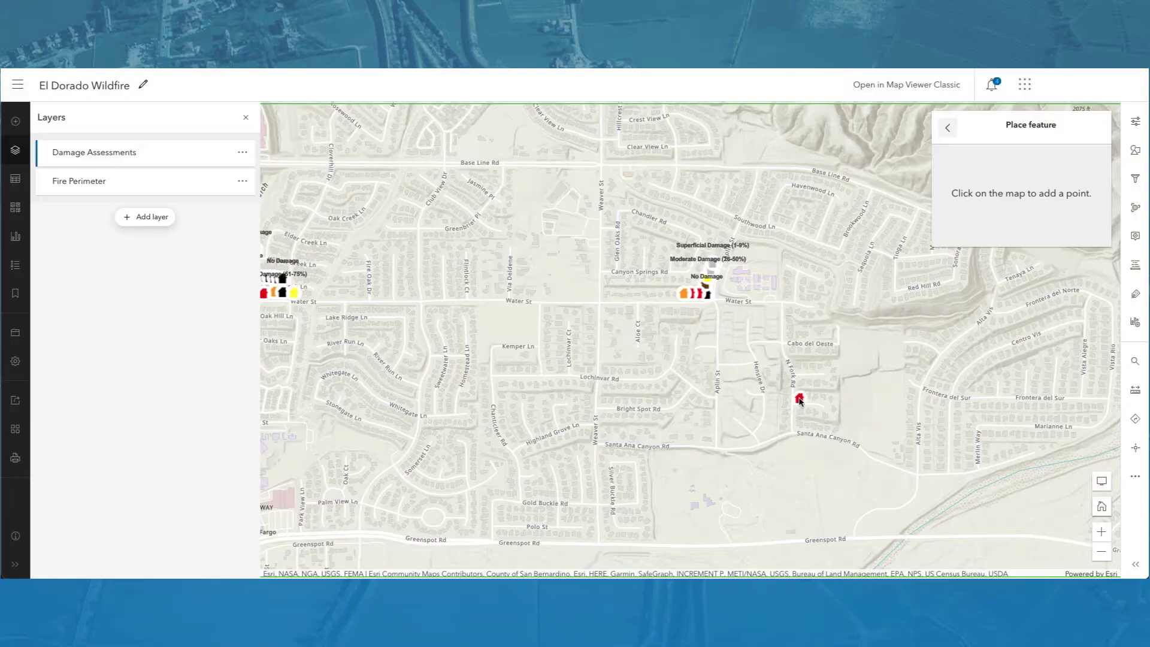
{"action": "left_click", "coordinate": [799, 399]}
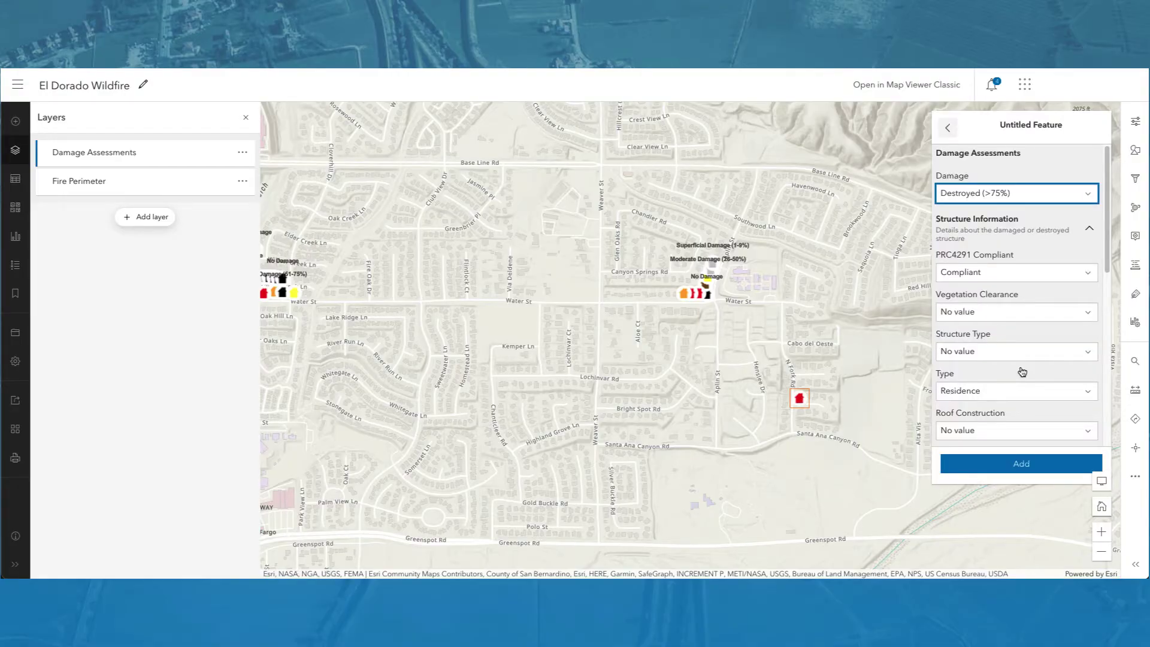
{"action": "left_click_drag", "start_coordinate": [1111, 273], "coordinate": [1117, 450]}
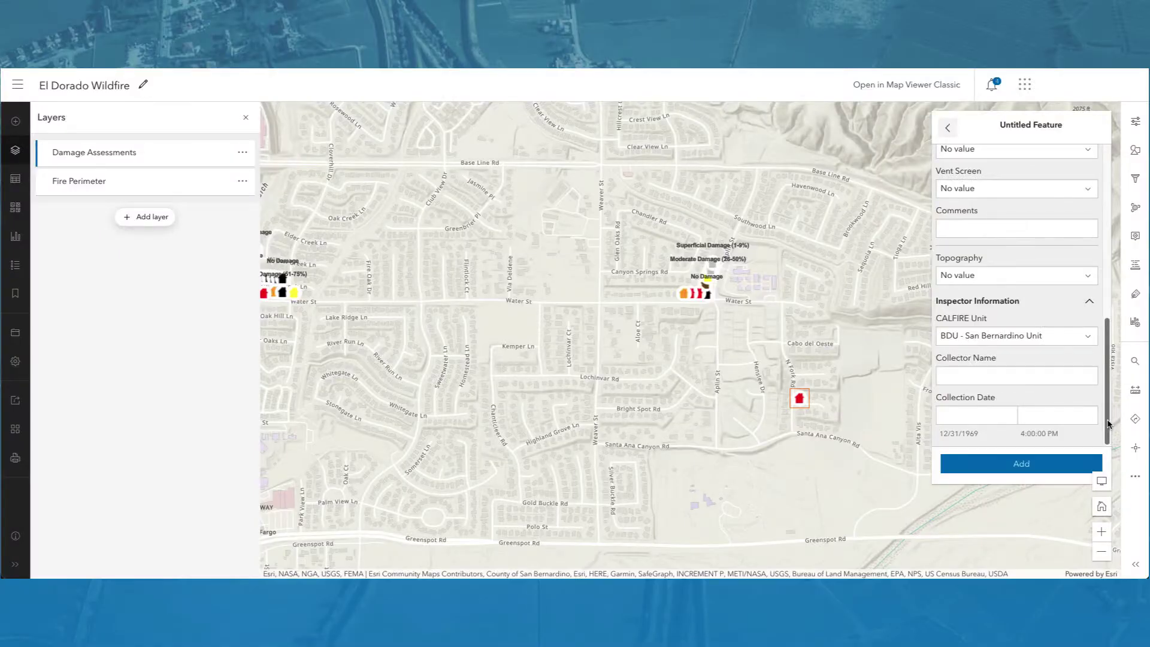
{"action": "left_click_drag", "start_coordinate": [1110, 426], "coordinate": [1113, 259]}
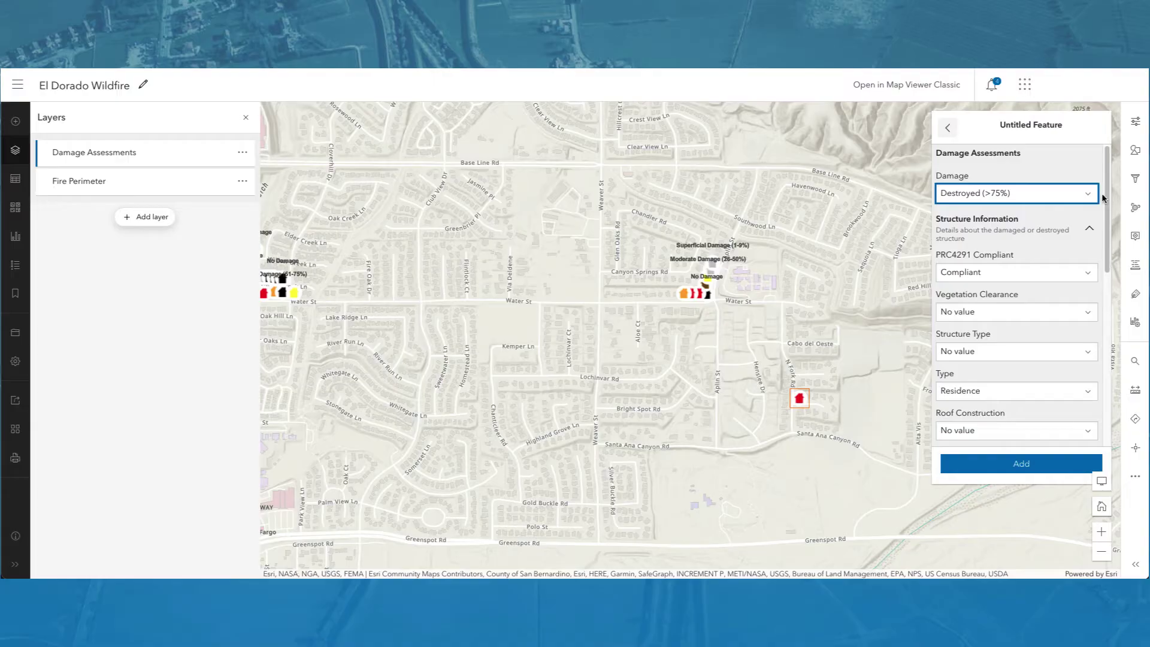
- Switch to the Field Maps web app and open the El Dorado Wildfire map's Damage Assessments form
{"action": "left_click", "coordinate": [1026, 85]}
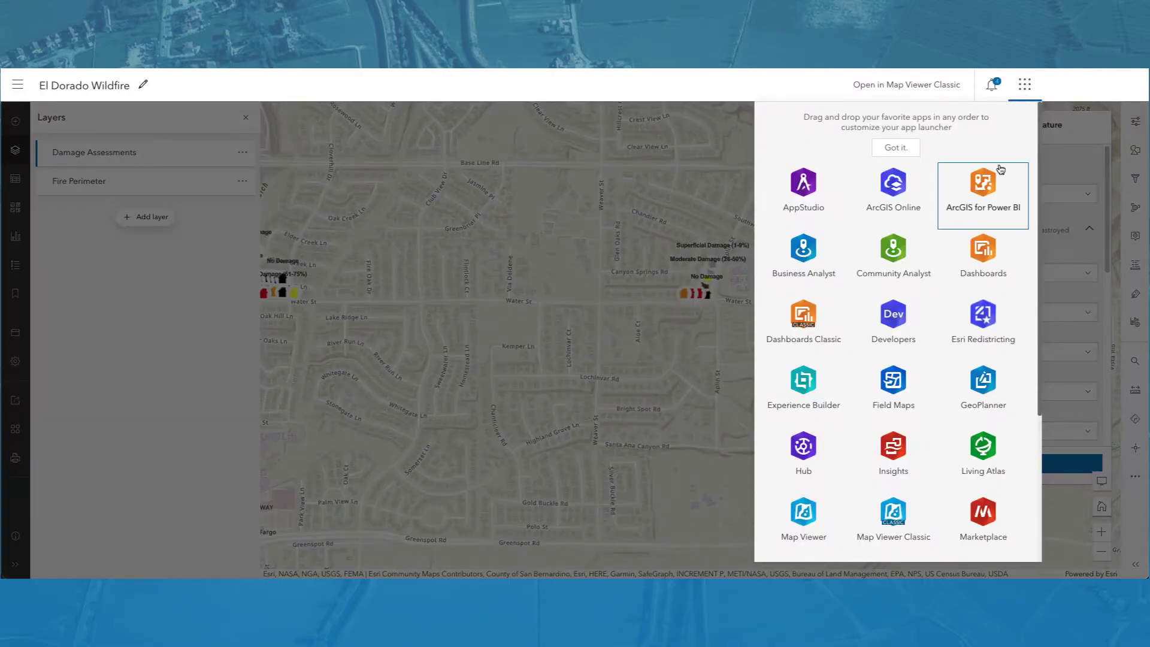
{"action": "left_click", "coordinate": [898, 390]}
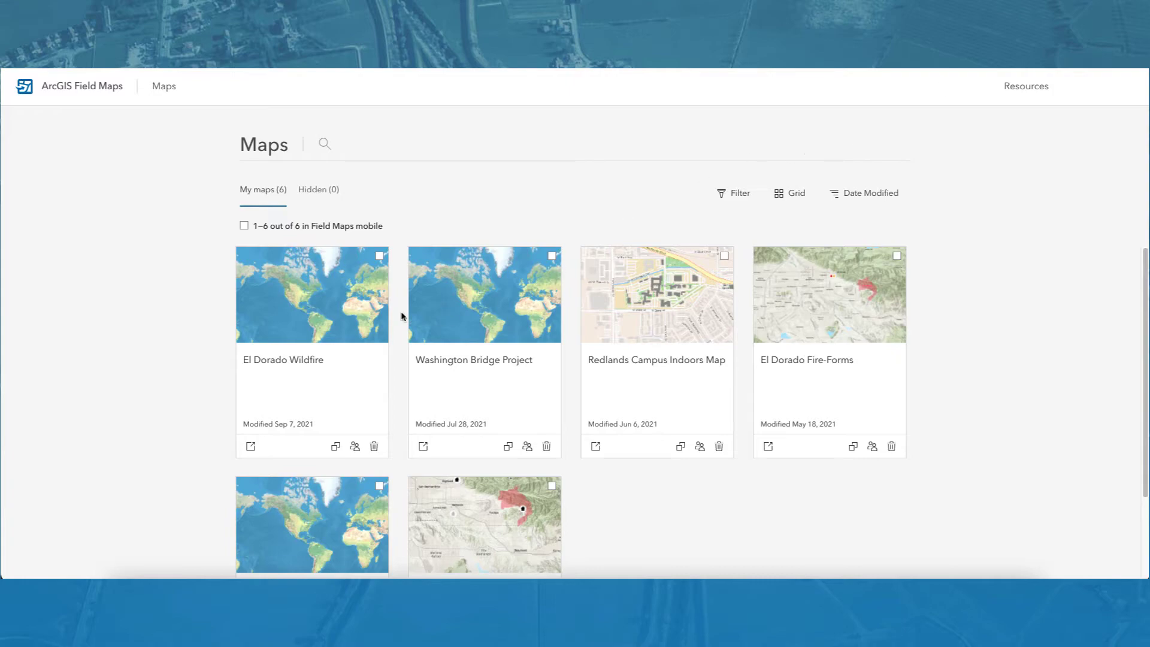
{"action": "left_click", "coordinate": [251, 447]}
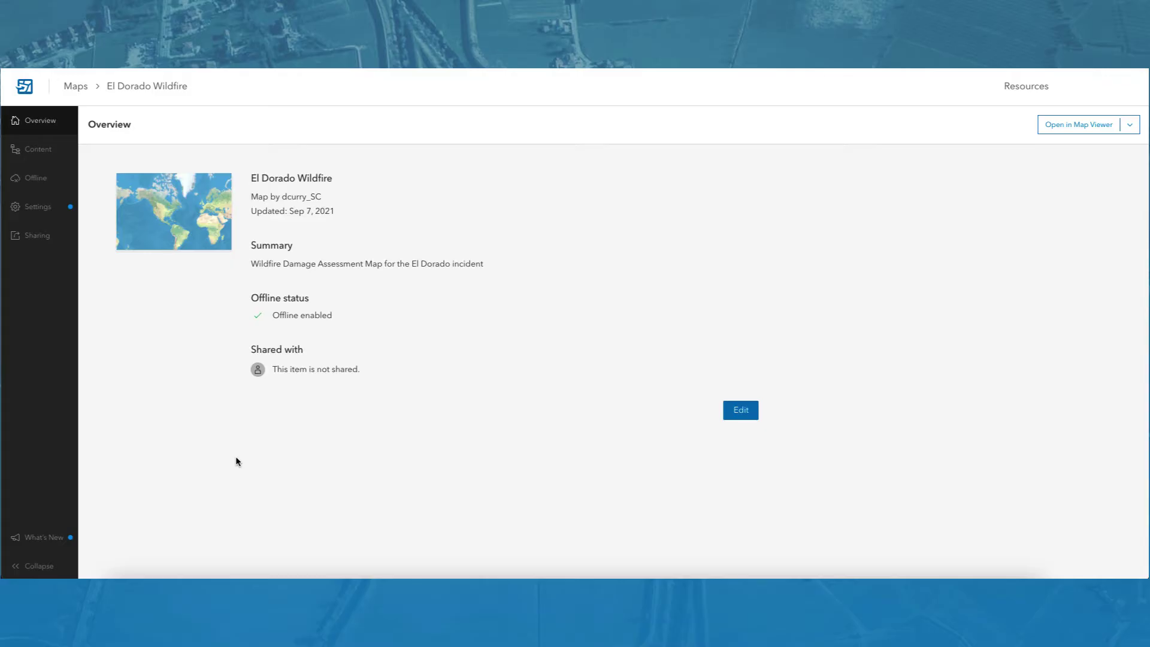
{"action": "left_click", "coordinate": [49, 154]}
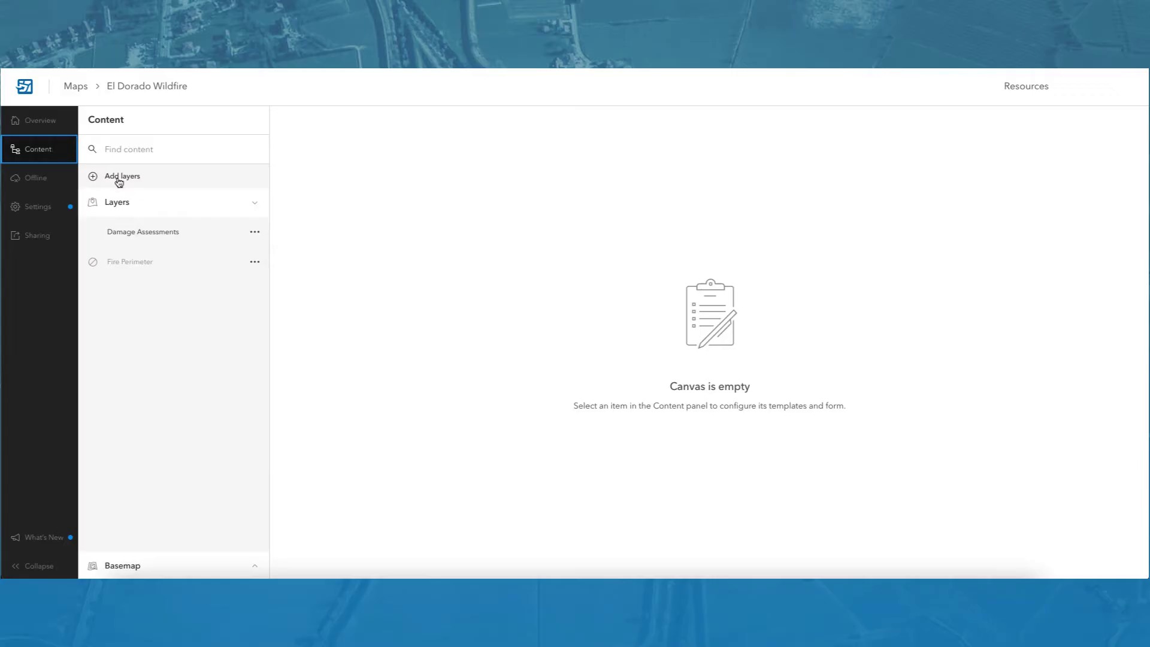
{"action": "left_click", "coordinate": [133, 239]}
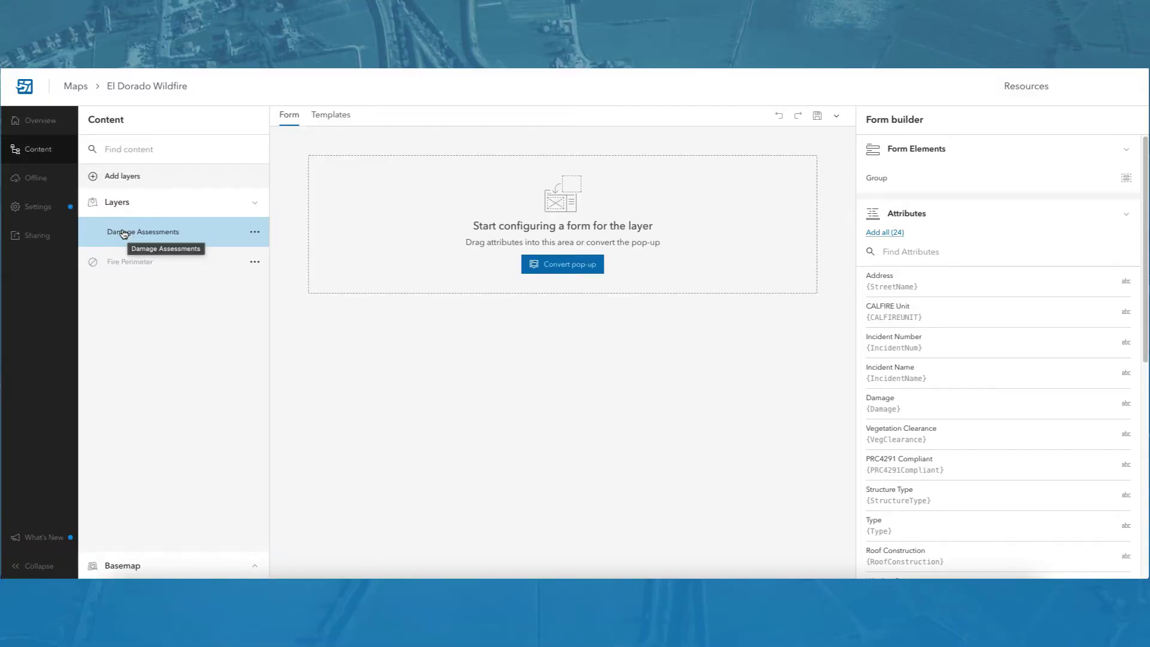
- Add all 24 attributes to the form, then undo with Ctrl+Z to empty it again
{"action": "left_click", "coordinate": [876, 234]}
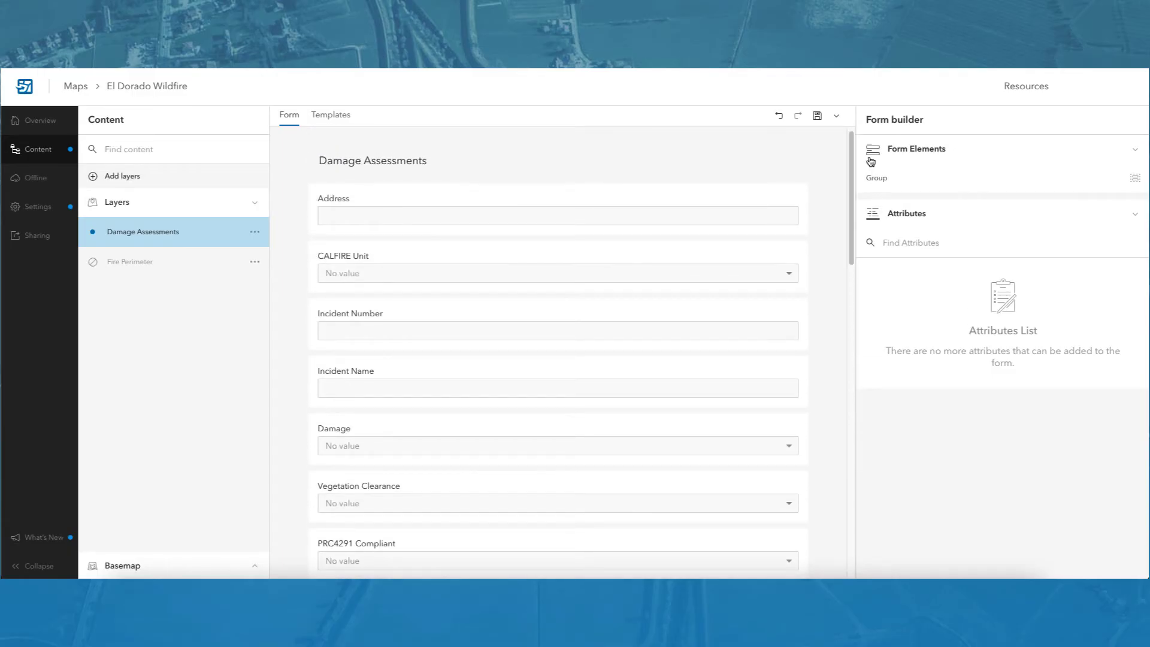
{"action": "key", "text": "ctrl+z"}
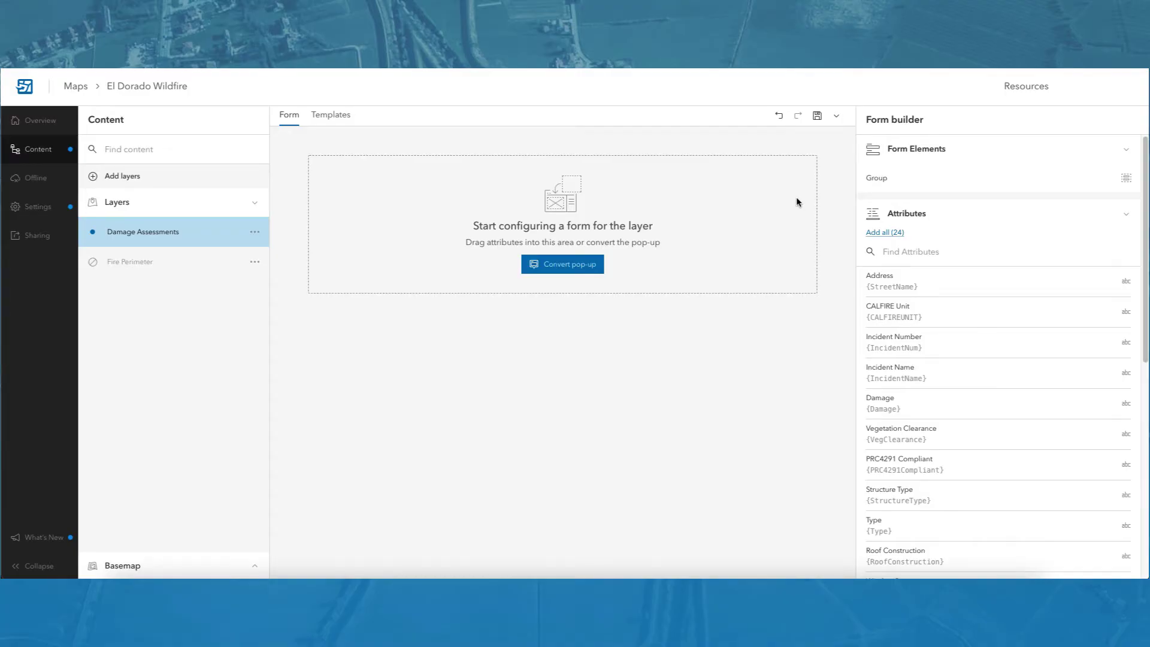
- Build the form's initial layout by converting the layer's pop-up
{"action": "left_click", "coordinate": [590, 263]}
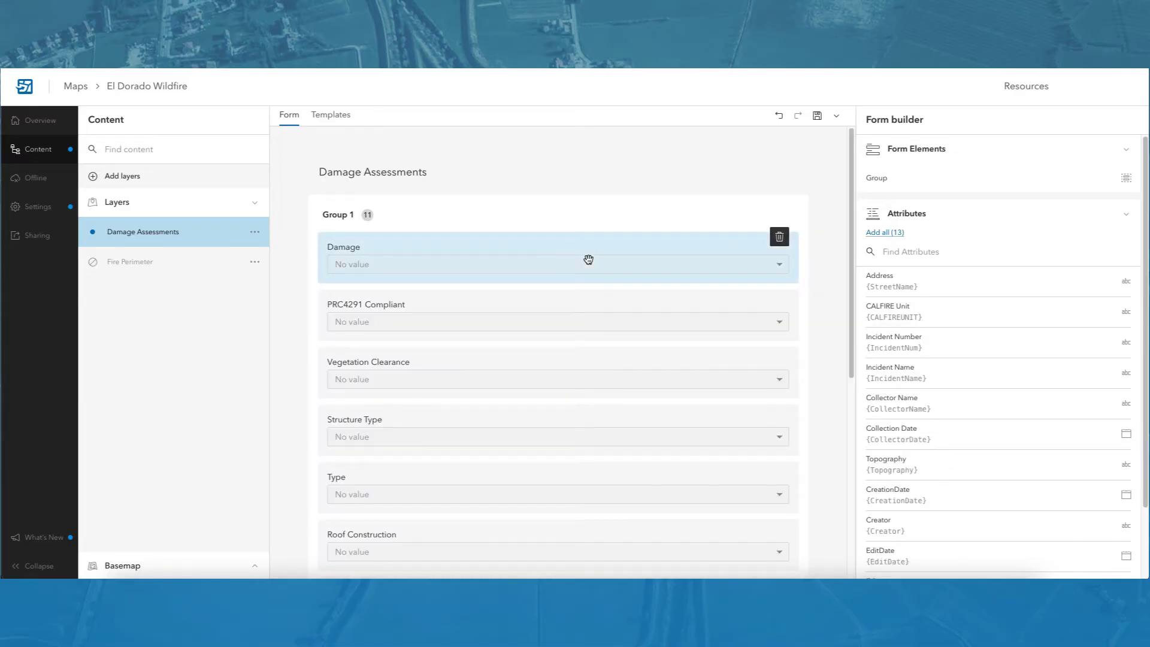
{"action": "scroll", "coordinate": [589, 259], "scroll_direction": "down", "scroll_amount": 5}
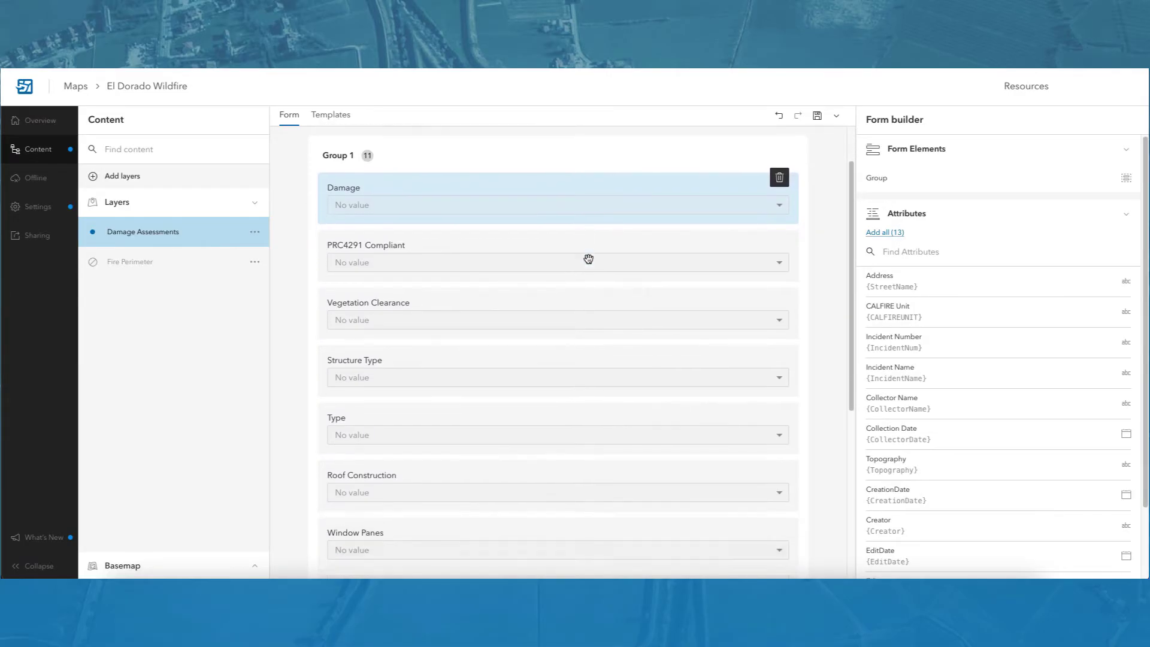
{"action": "scroll", "coordinate": [589, 259], "scroll_direction": "up", "scroll_amount": 5}
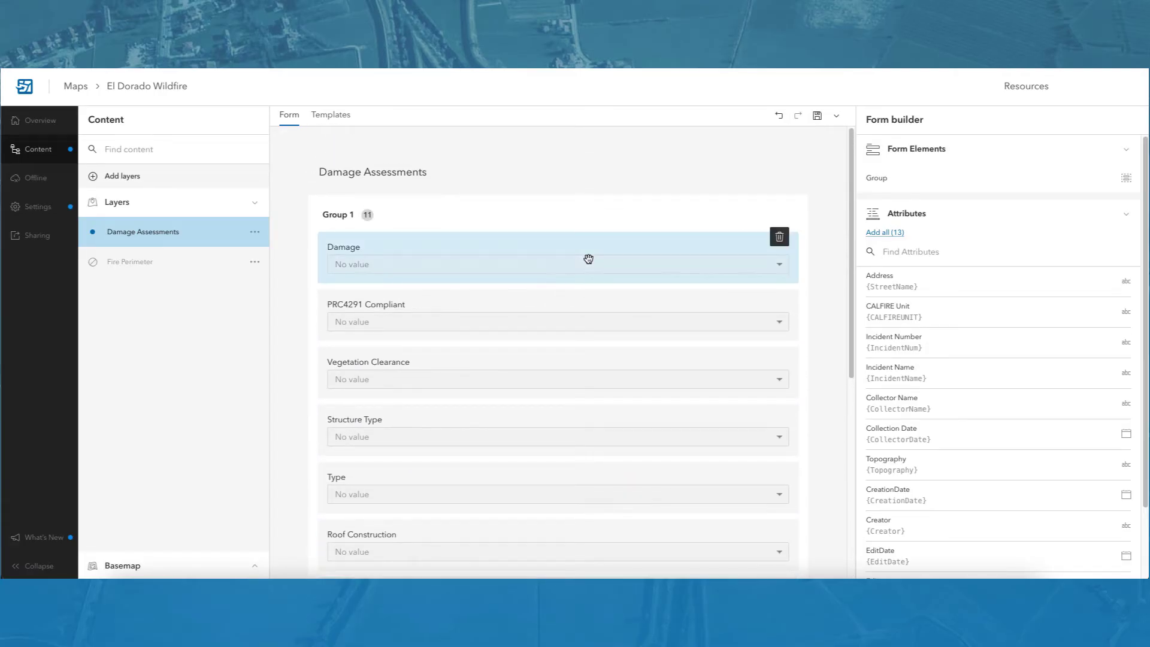
- Rename Group 1 to 'Structure Information' with description 'Details about the damaged or destroyed structure'
{"action": "left_click", "coordinate": [608, 221]}
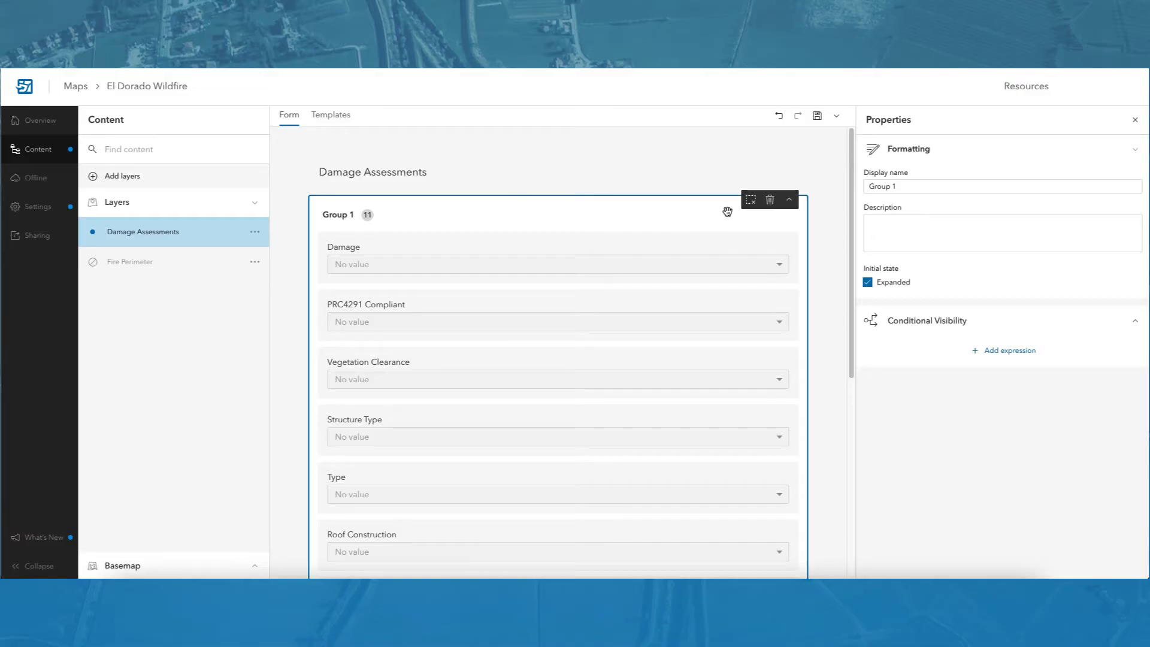
{"action": "left_click", "coordinate": [895, 189]}
{"action": "key", "text": "ctrl+a"}
{"action": "type", "text": "Structure Information"}
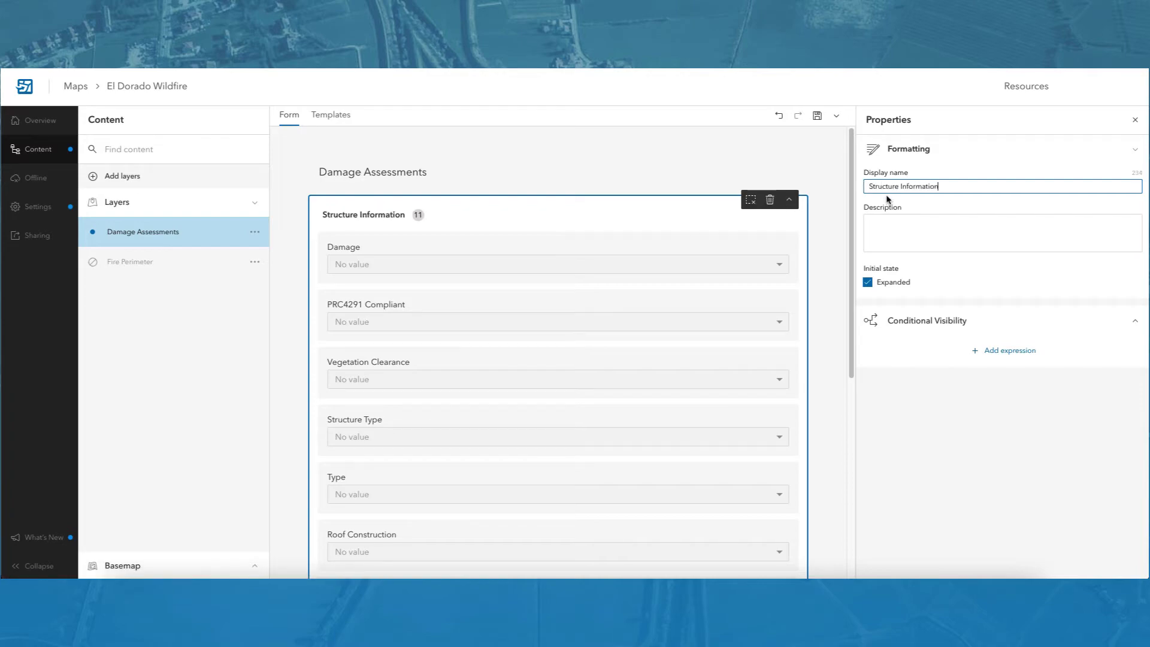
{"action": "left_click", "coordinate": [891, 218]}
{"action": "type", "text": "Details about the damaged or destroyed structure"}
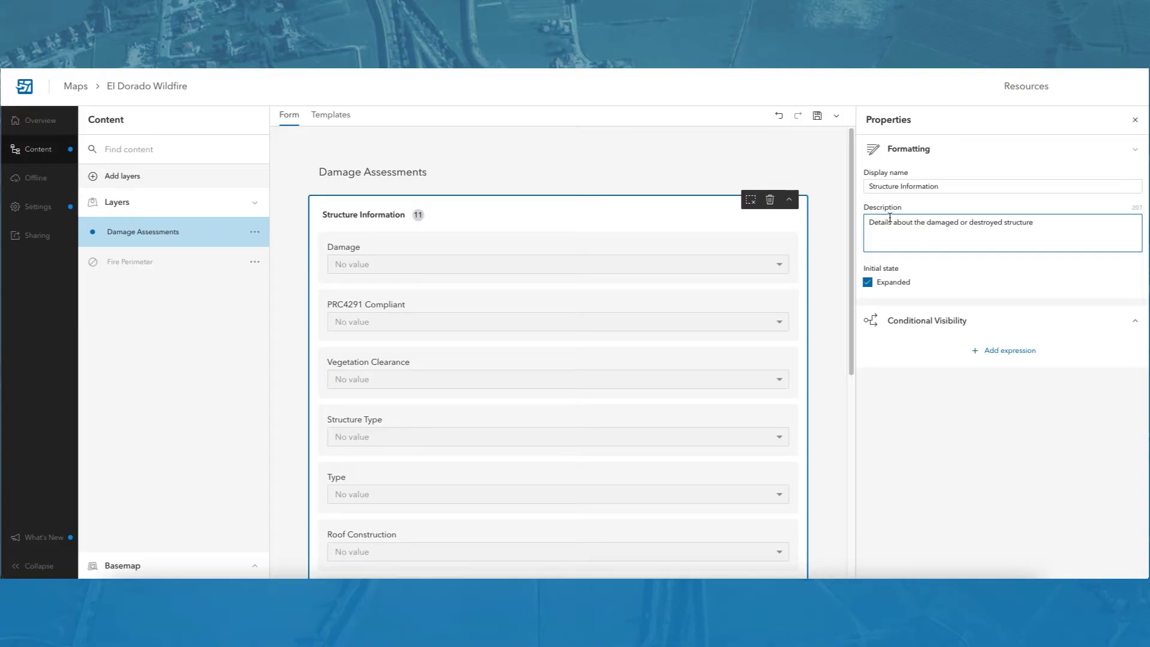
{"action": "left_click", "coordinate": [759, 220]}
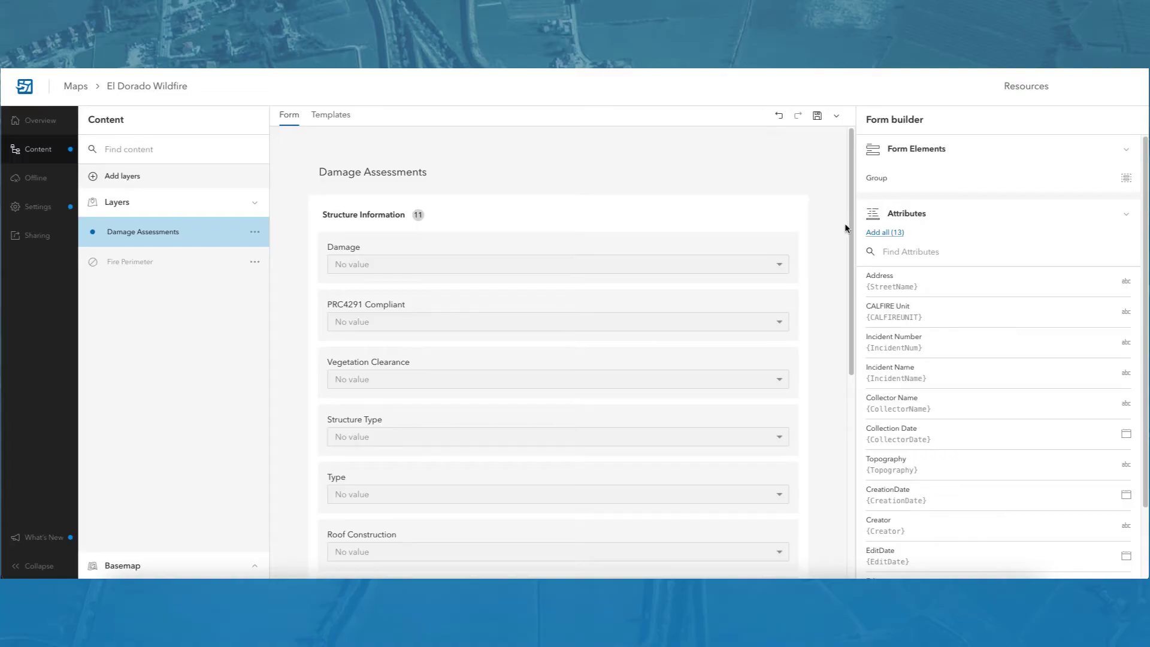
- Add a new group at the bottom of the form
{"action": "left_click_drag", "start_coordinate": [851, 231], "coordinate": [832, 418]}
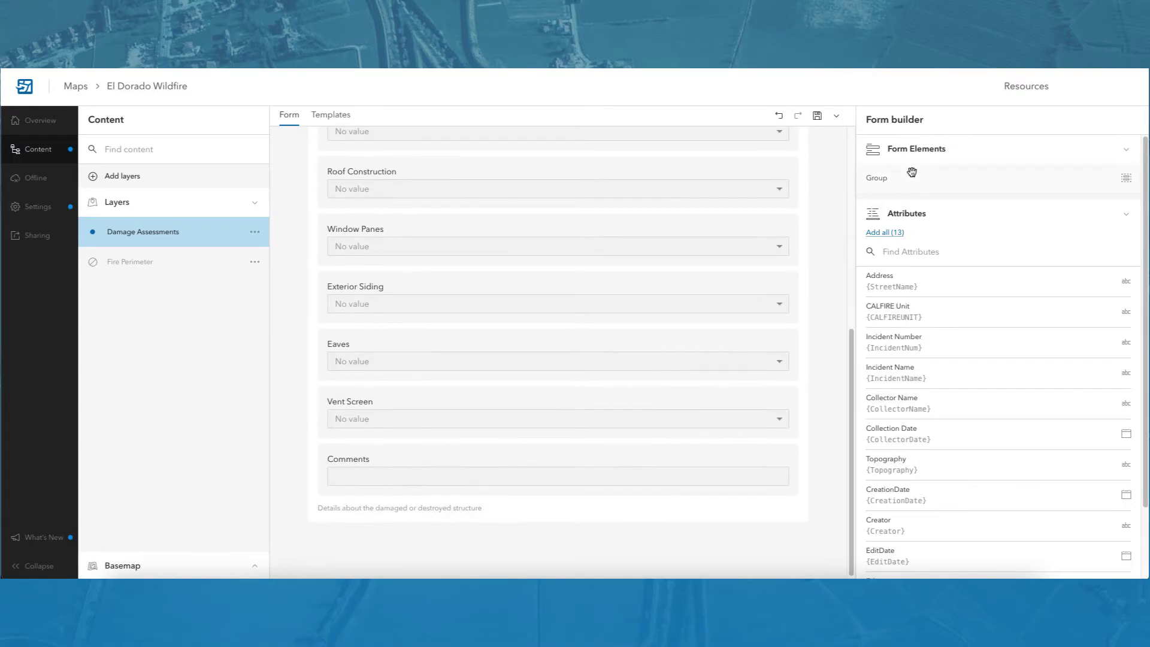
{"action": "left_click_drag", "start_coordinate": [909, 177], "coordinate": [674, 523]}
{"action": "left_click_drag", "start_coordinate": [851, 425], "coordinate": [851, 453]}
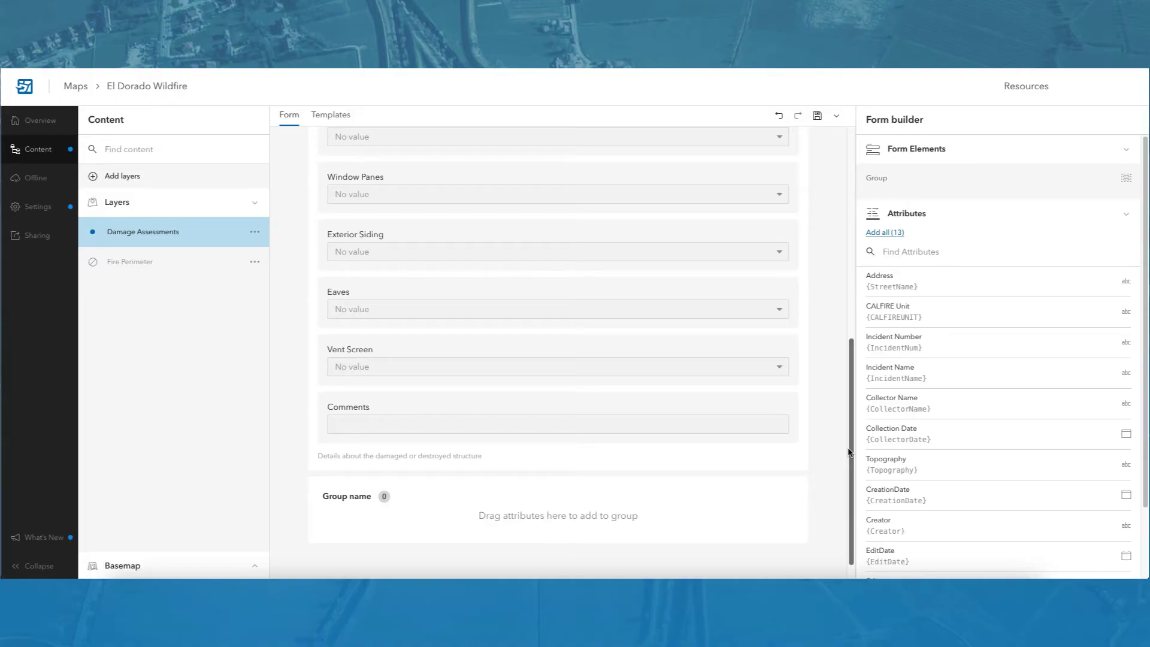
- Name the new group 'Inspector Information' and put the CALFIRE Unit field in it
{"action": "left_click", "coordinate": [717, 491]}
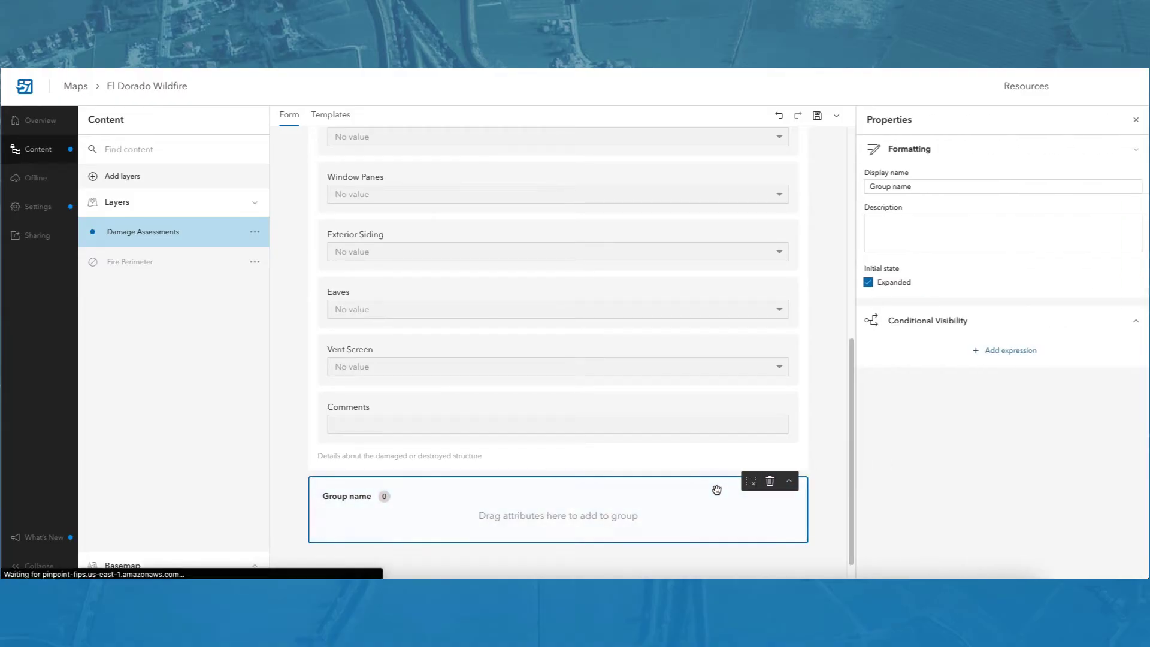
{"action": "triple_click", "coordinate": [914, 187]}
{"action": "type", "text": "Inspector Information"}
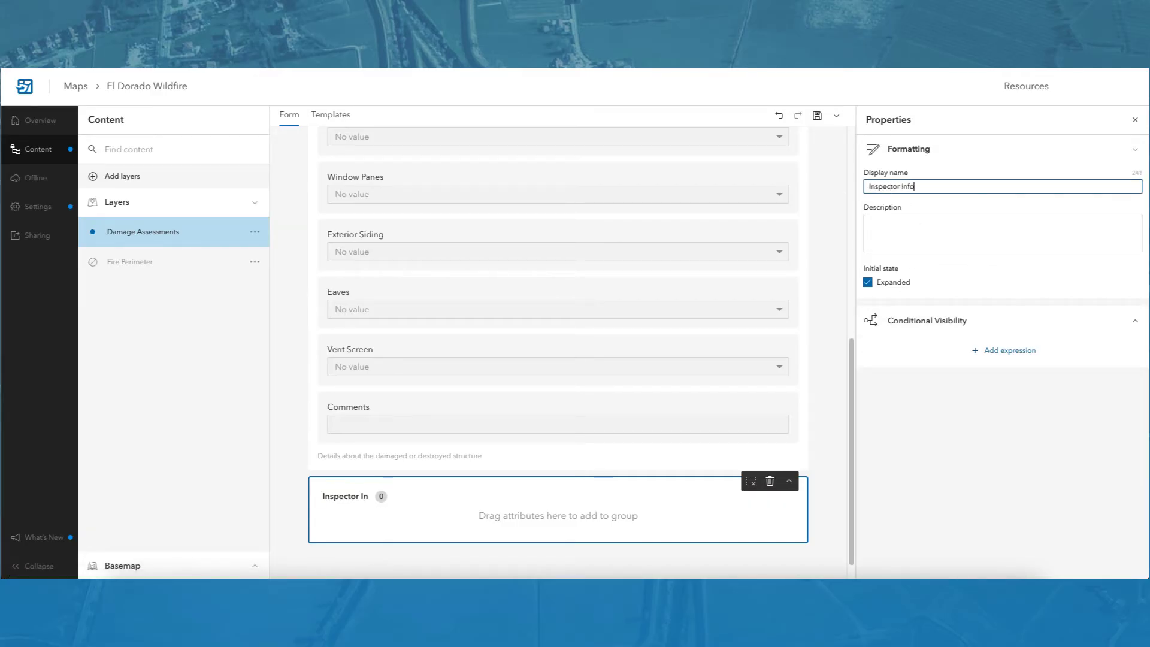
{"action": "left_click", "coordinate": [707, 498]}
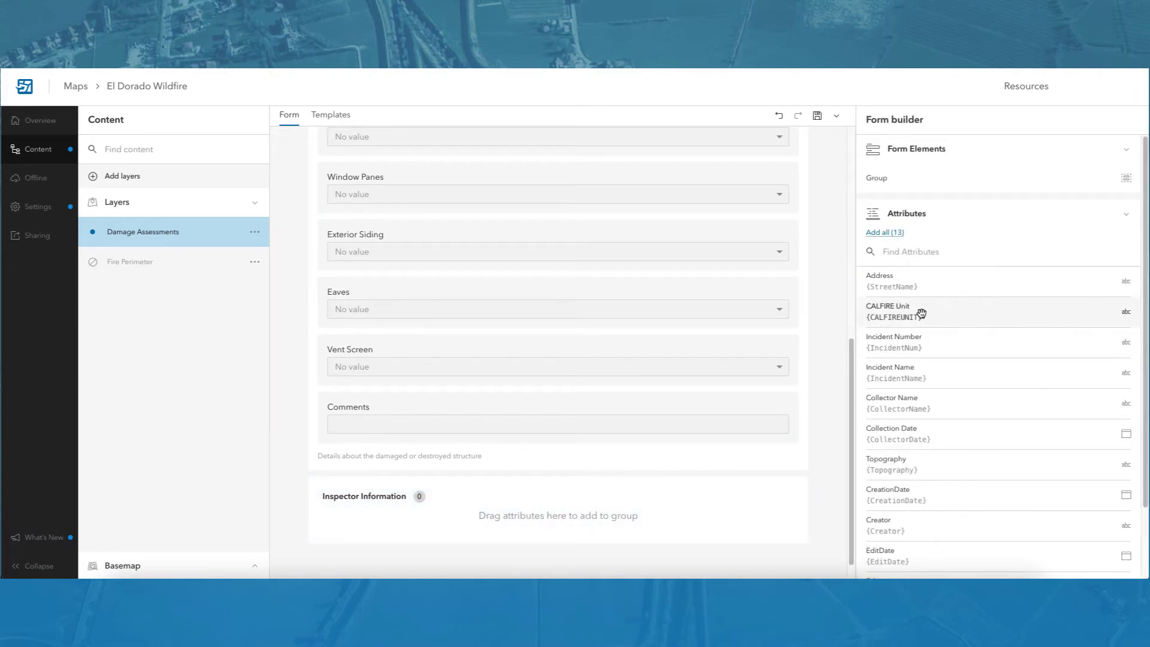
{"action": "left_click_drag", "start_coordinate": [917, 313], "coordinate": [589, 484]}
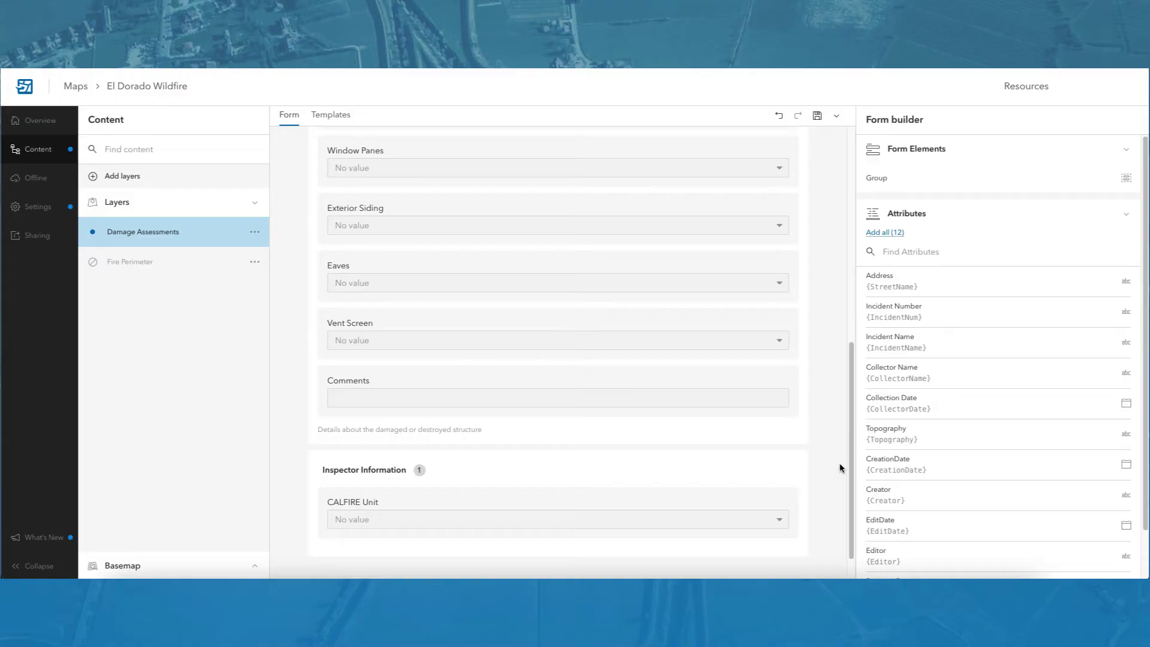
- Add Collection Date and Collector Name to Inspector Information, moving Collector Name above Collection Date
{"action": "left_click", "coordinate": [886, 254]}
{"action": "type", "text": "Collect"}
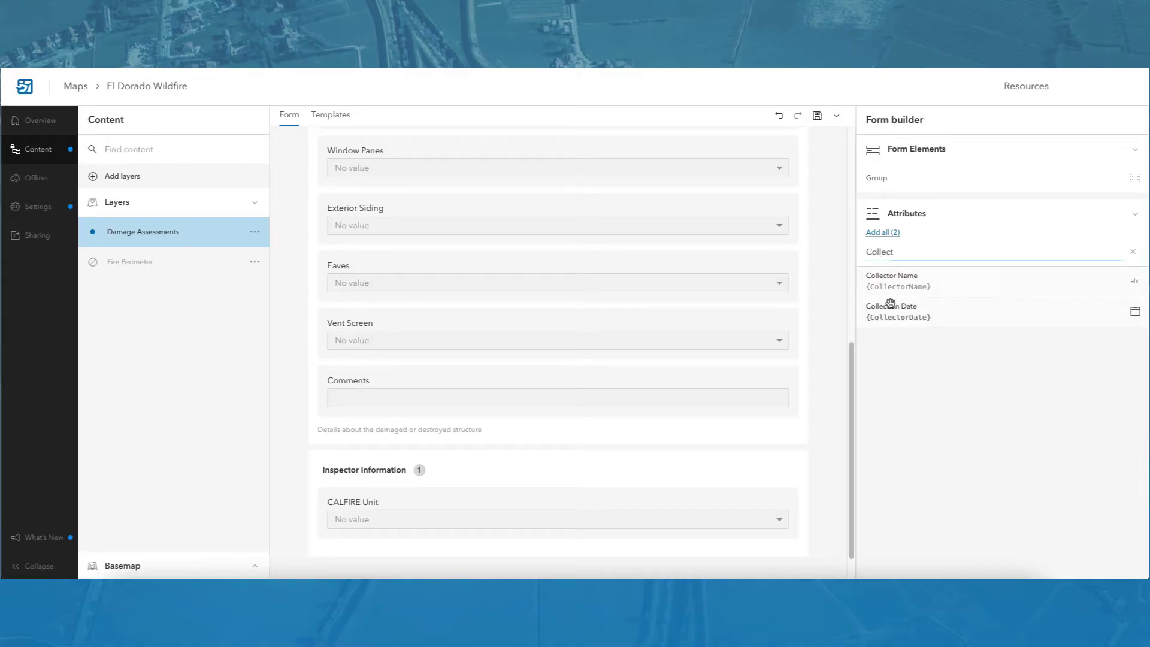
{"action": "left_click_drag", "start_coordinate": [890, 307], "coordinate": [595, 473]}
{"action": "left_click_drag", "start_coordinate": [901, 296], "coordinate": [536, 495]}
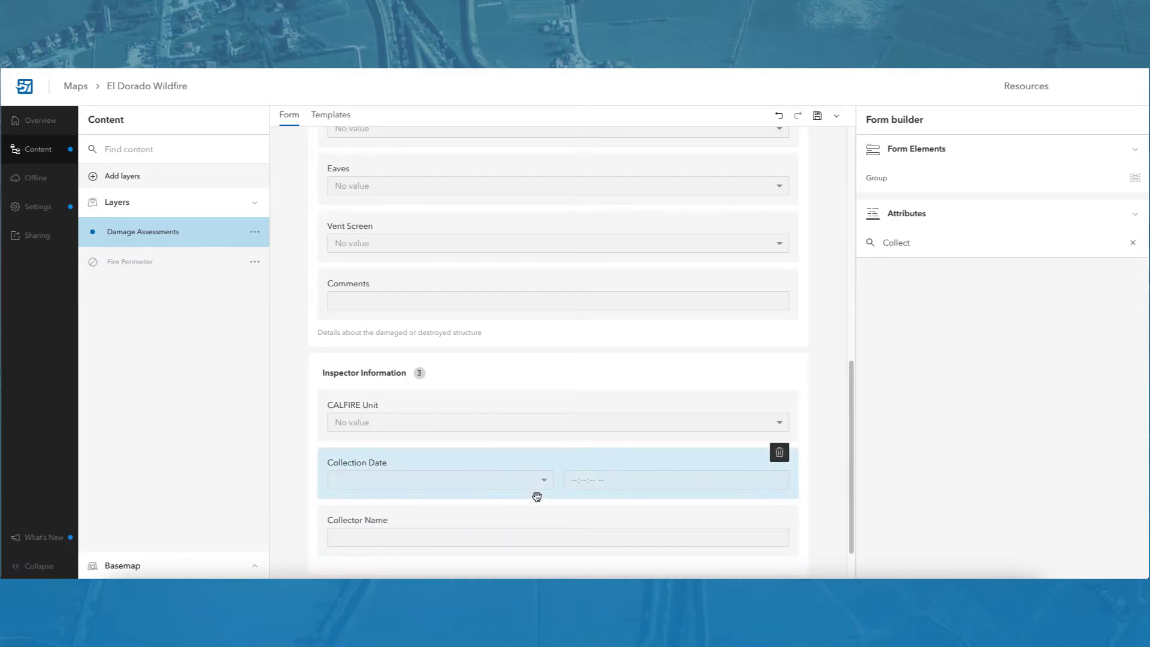
{"action": "left_click", "coordinate": [534, 513]}
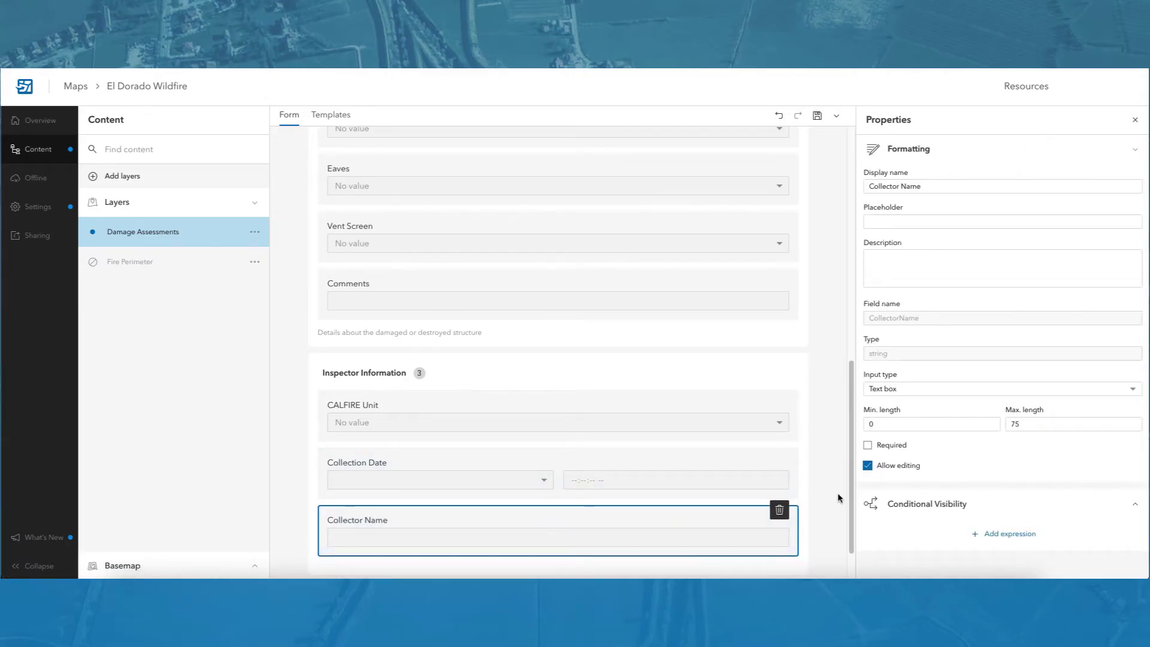
{"action": "key", "text": "alt+Up"}
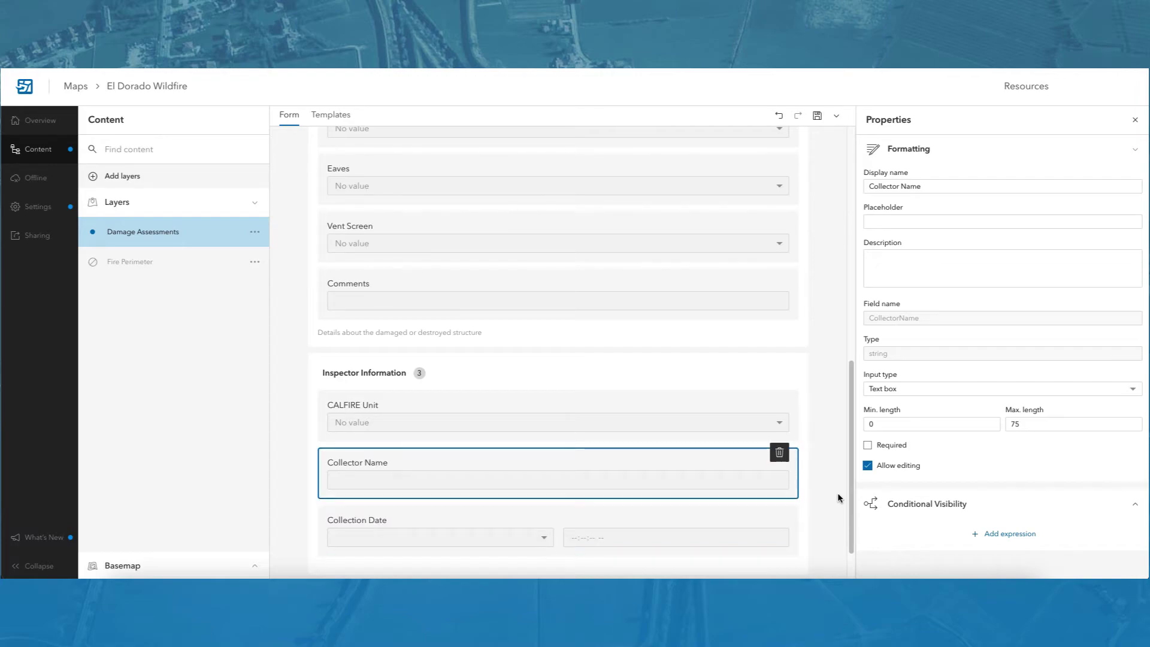
{"action": "left_click", "coordinate": [741, 466]}
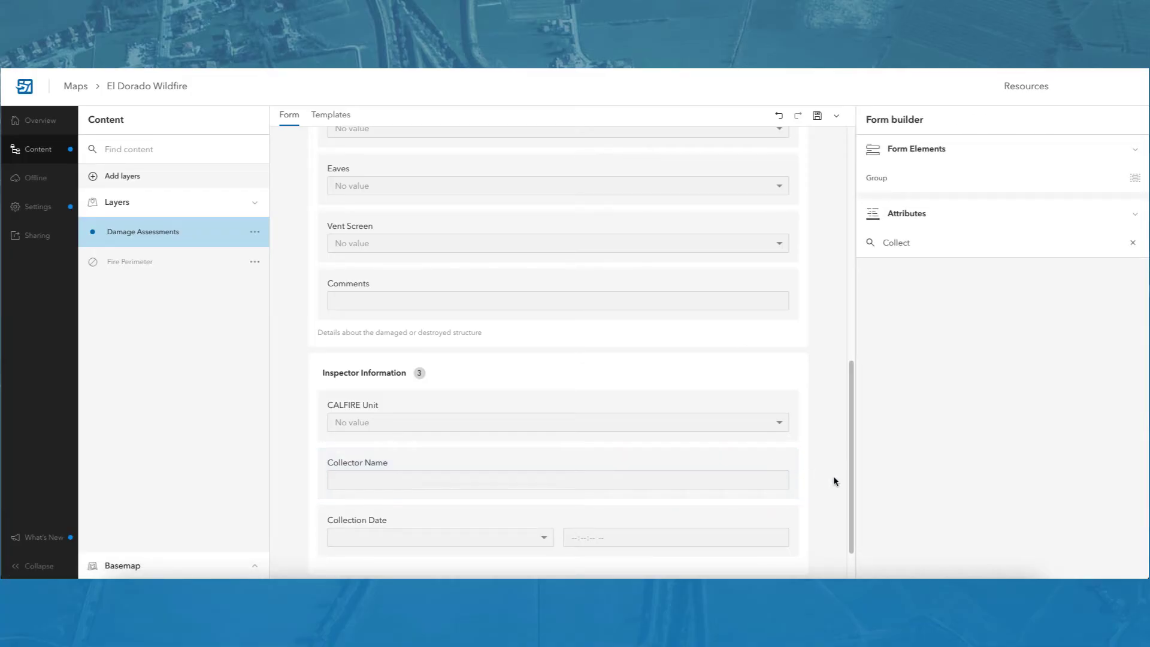
- Clear the 'Collect' search, add Topography, and move it just above Inspector Information
{"action": "left_click", "coordinate": [1133, 243]}
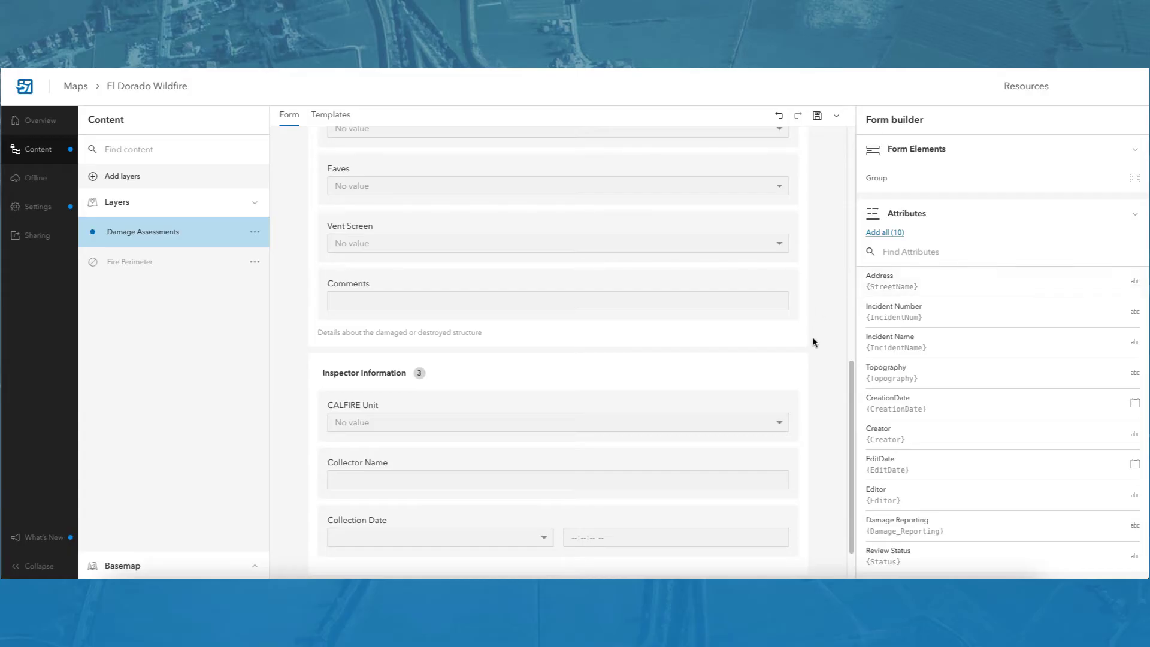
{"action": "left_click", "coordinate": [941, 376]}
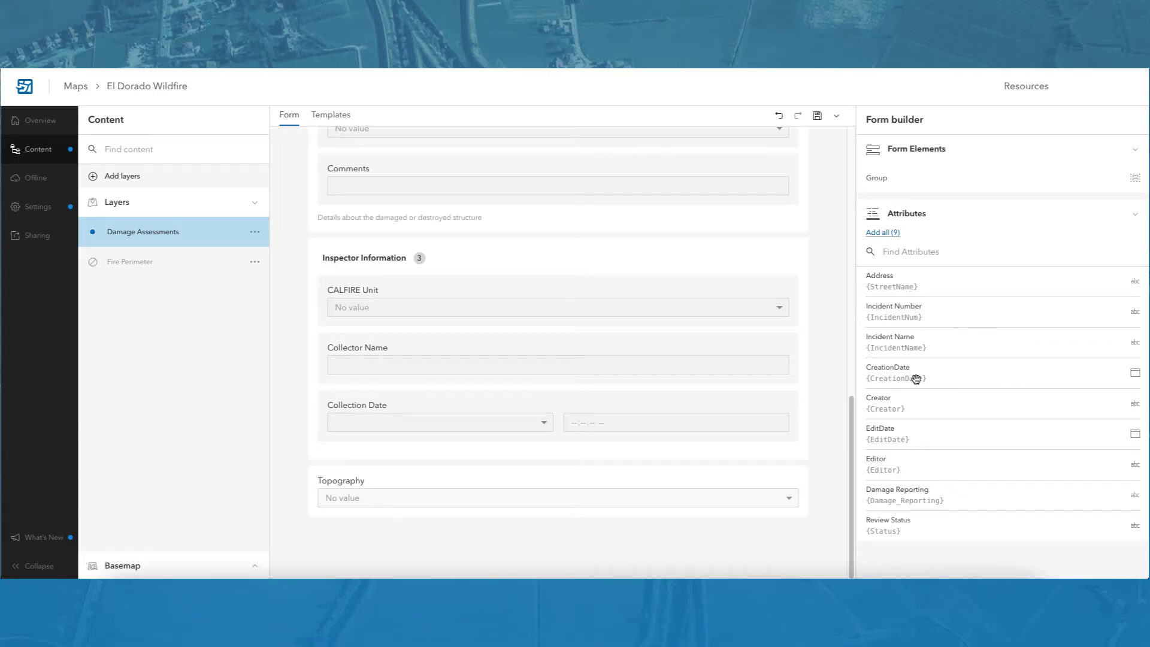
{"action": "left_click_drag", "start_coordinate": [916, 378], "coordinate": [715, 346]}
{"action": "left_click", "coordinate": [709, 443]}
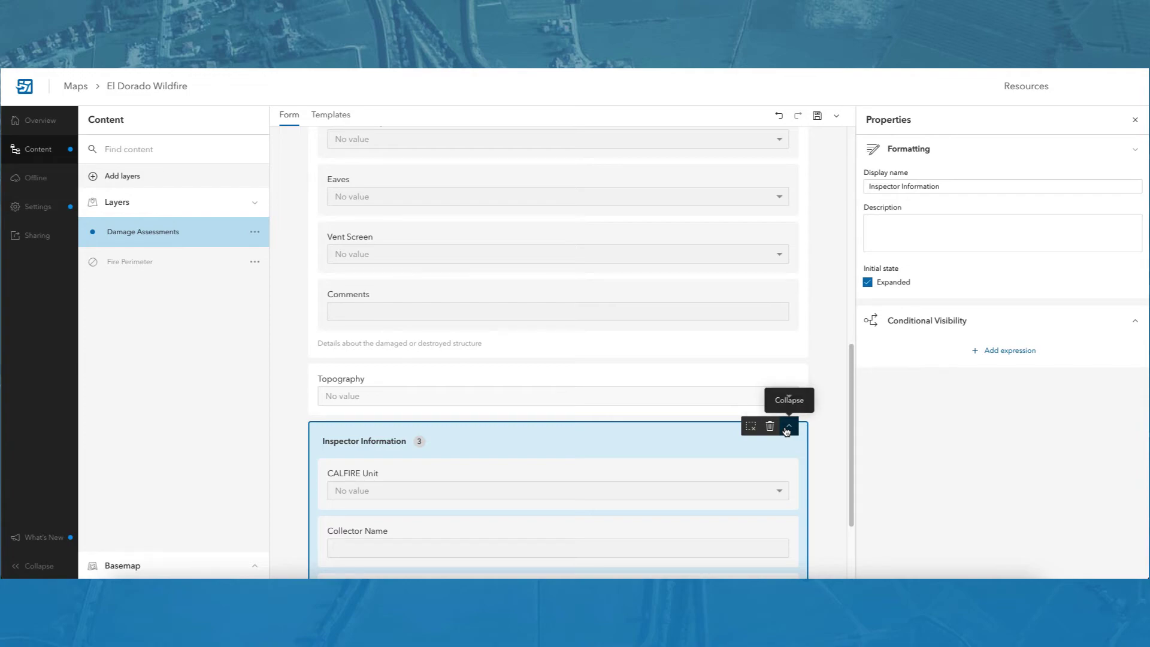
{"action": "left_click", "coordinate": [684, 433]}
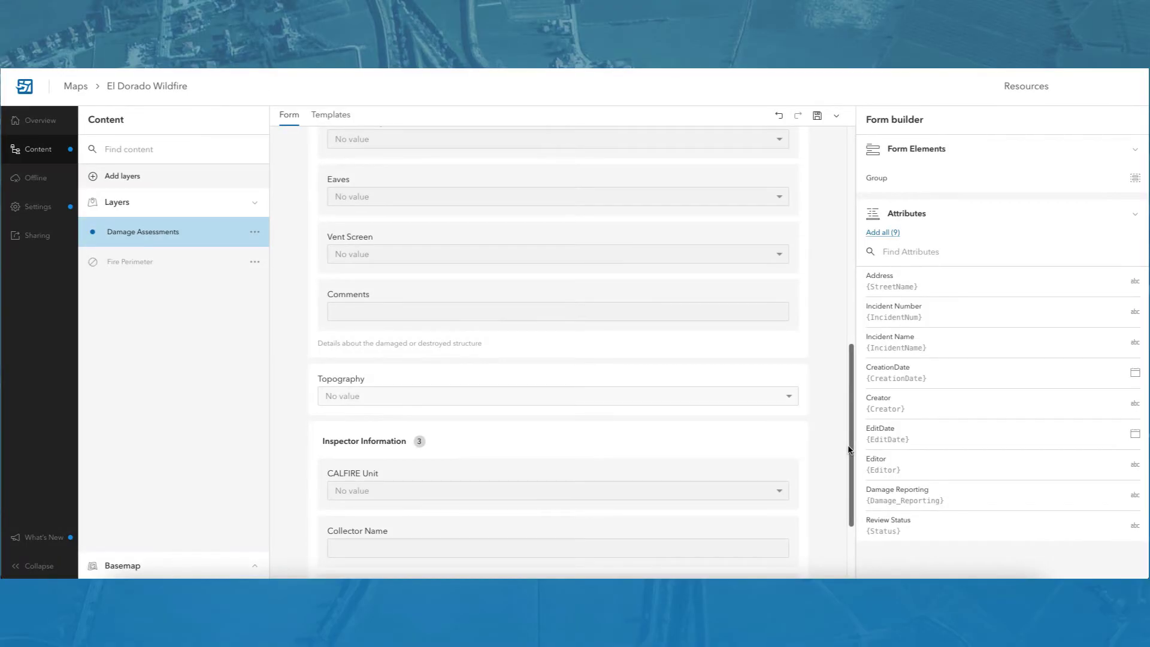
{"action": "mouse_move", "coordinate": [849, 449]}
{"action": "left_mouse_down"}
{"action": "mouse_move", "coordinate": [841, 234]}
{"action": "mouse_move", "coordinate": [842, 451]}
{"action": "left_mouse_up"}
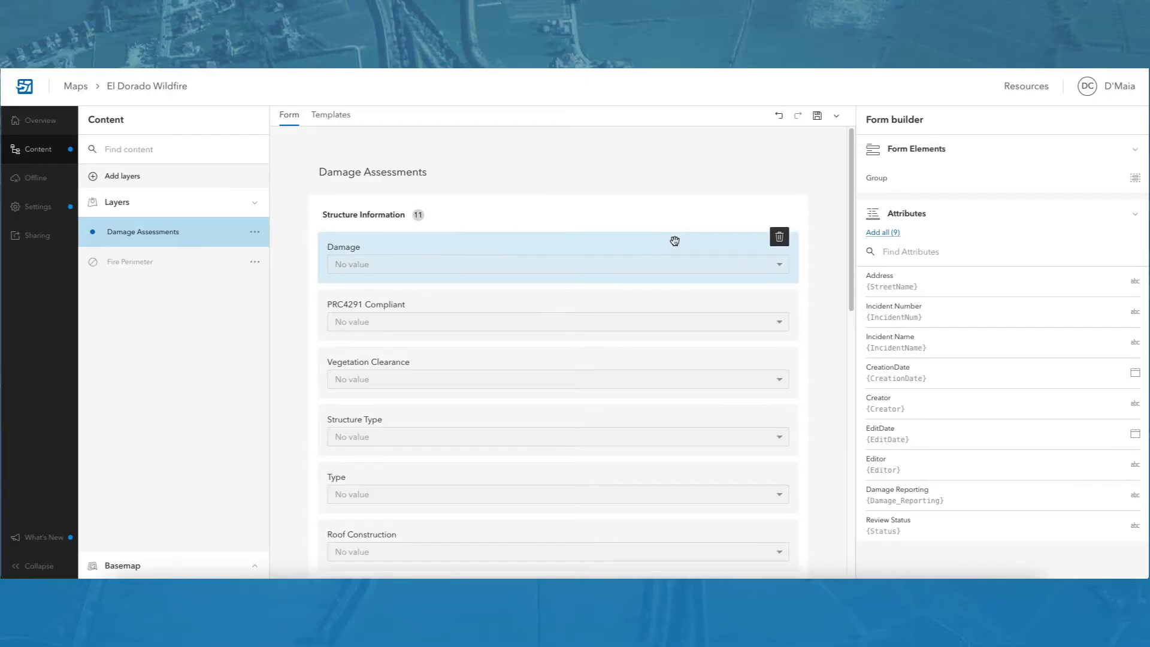
- Drag the Damage field out of Structure Information to sit above the group
{"action": "left_click_drag", "start_coordinate": [673, 242], "coordinate": [683, 188]}
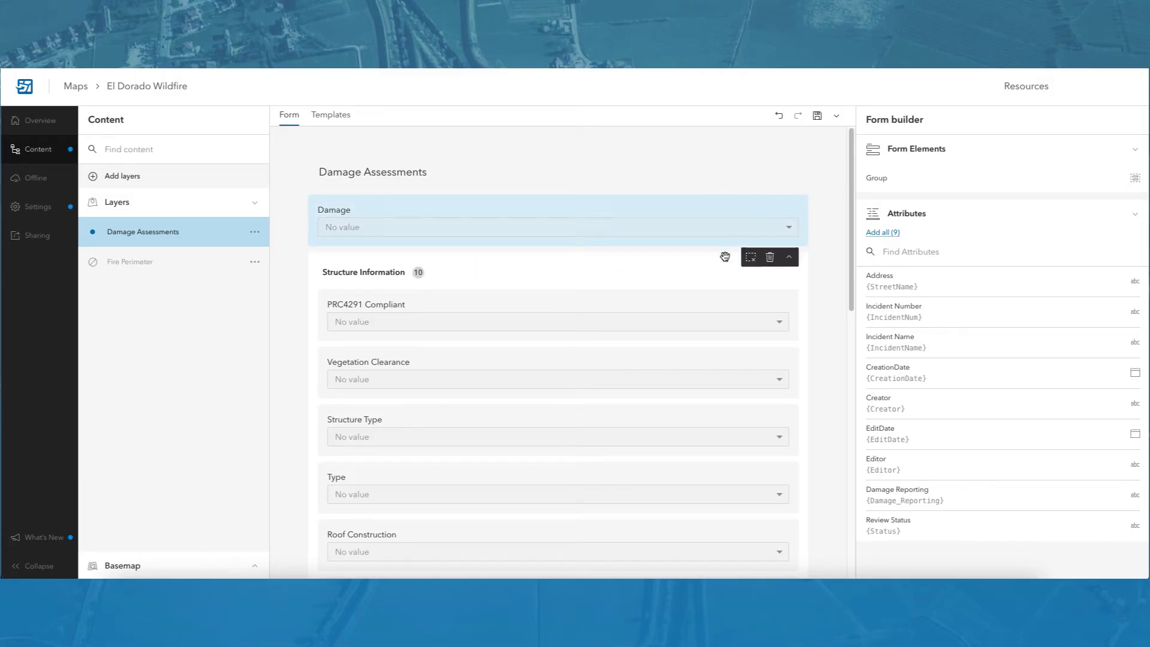
- Select the Structure Information group to show its properties
{"action": "left_click", "coordinate": [699, 278]}
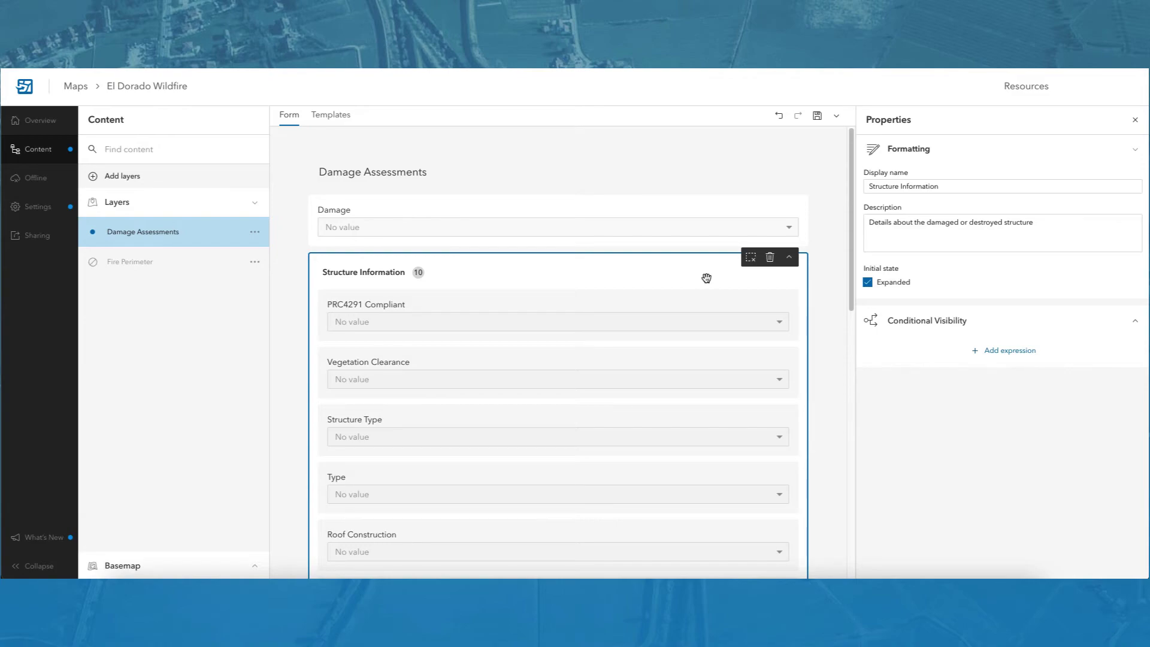
- Add a conditional visibility expression to the Structure Information group
{"action": "left_click", "coordinate": [996, 352]}
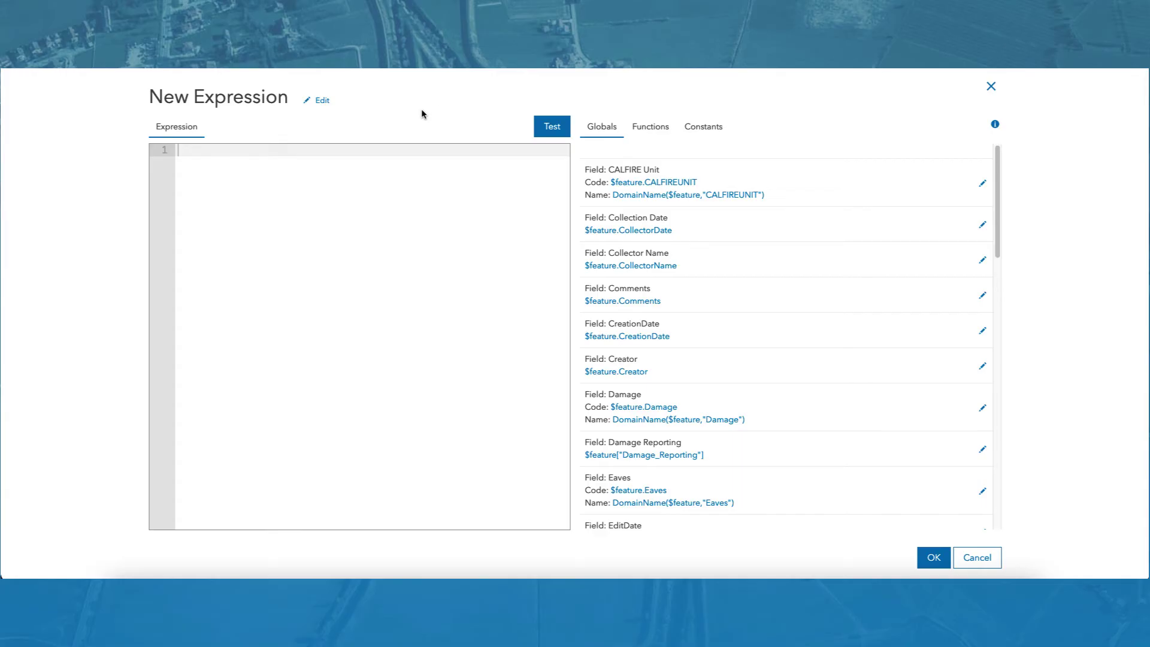
- Rename the expression title to 'Structure Damage' and save the name
{"action": "left_click", "coordinate": [322, 100]}
{"action": "double_click", "coordinate": [317, 98]}
{"action": "left_click_drag", "start_coordinate": [318, 99], "coordinate": [149, 98]}
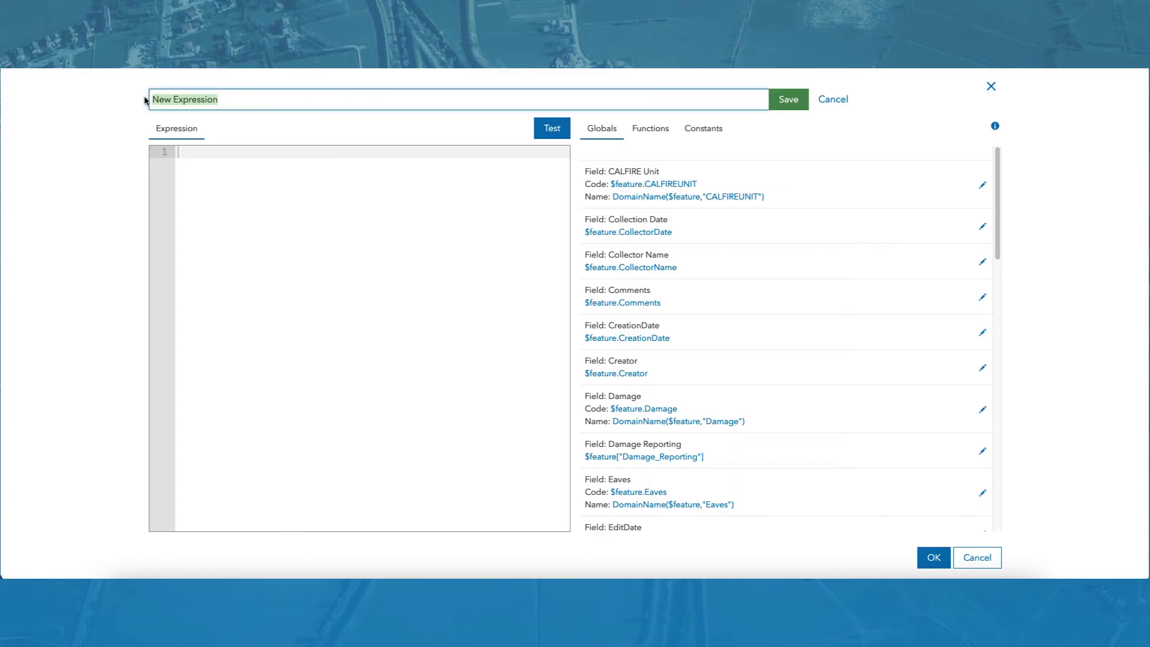
{"action": "type", "text": "Structure Damage"}
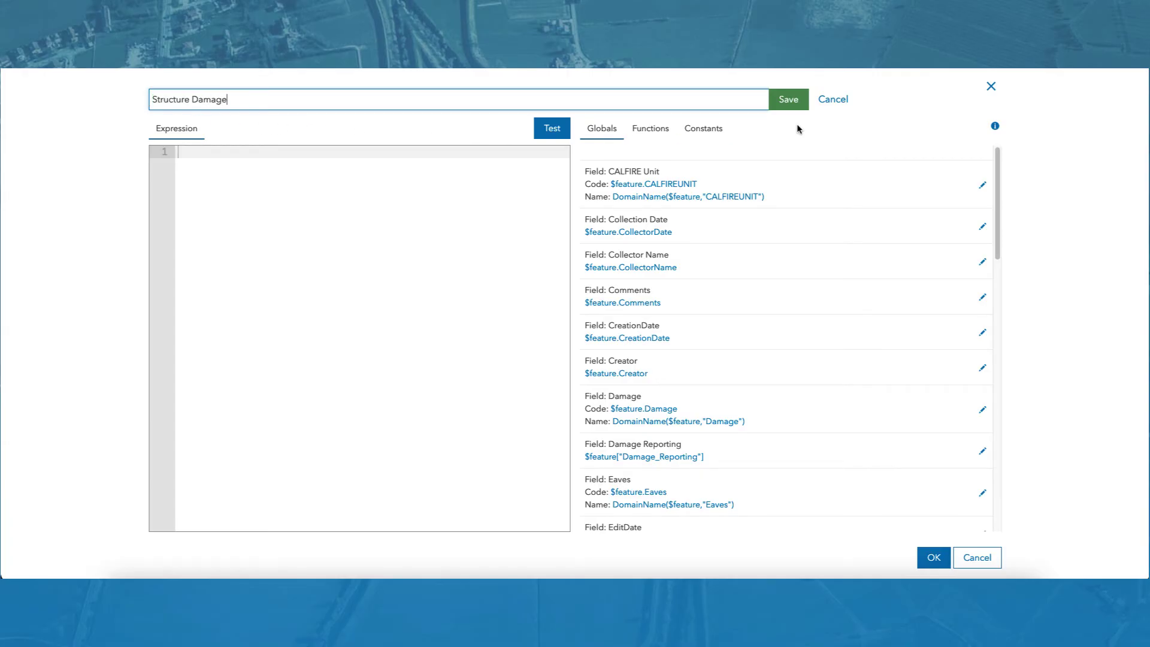
{"action": "left_click", "coordinate": [794, 105]}
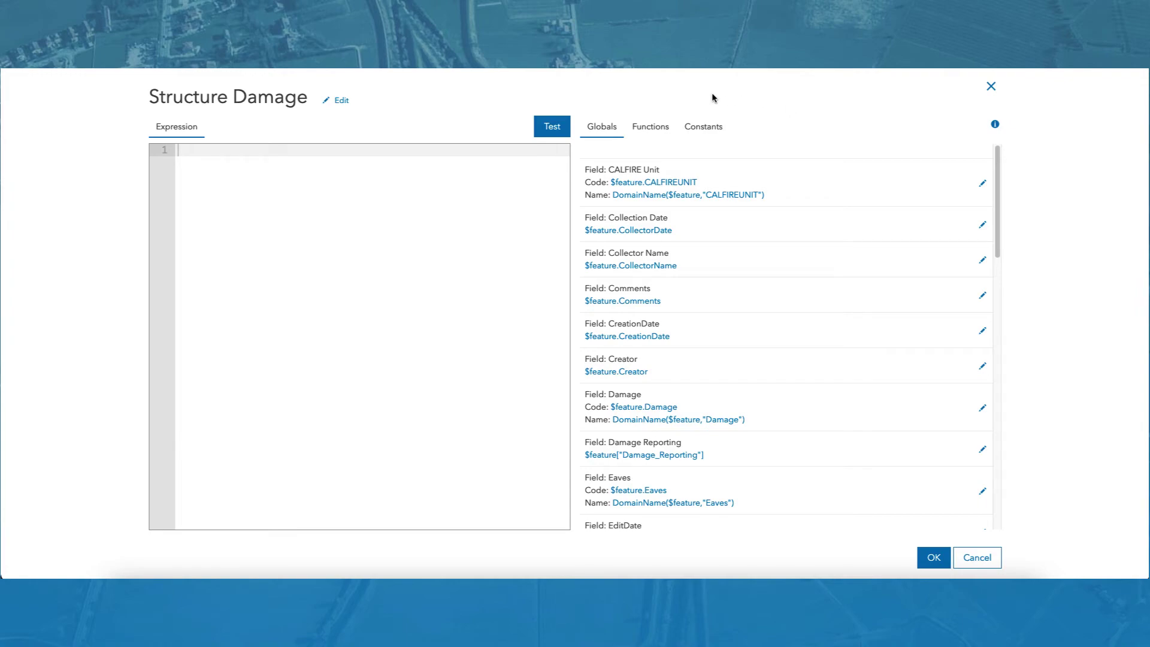
- Paste the condition $feature.Damage != "No Damage" into the empty expression editor
{"action": "left_click", "coordinate": [498, 151]}
{"action": "right_click", "coordinate": [498, 154]}
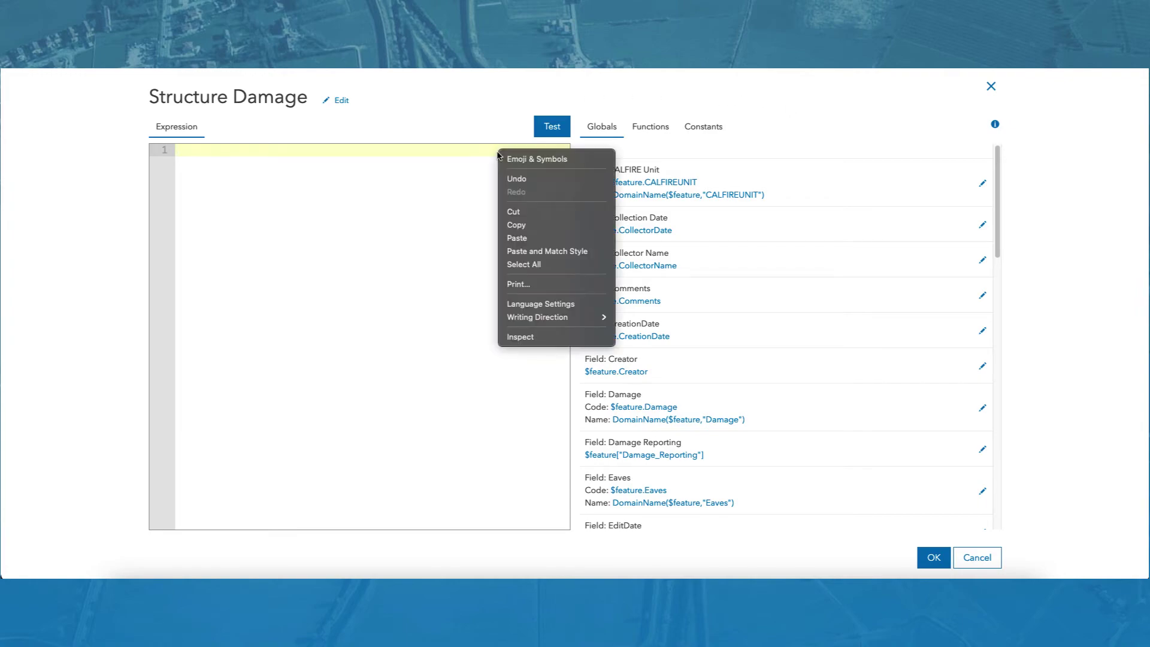
{"action": "left_click", "coordinate": [535, 238]}
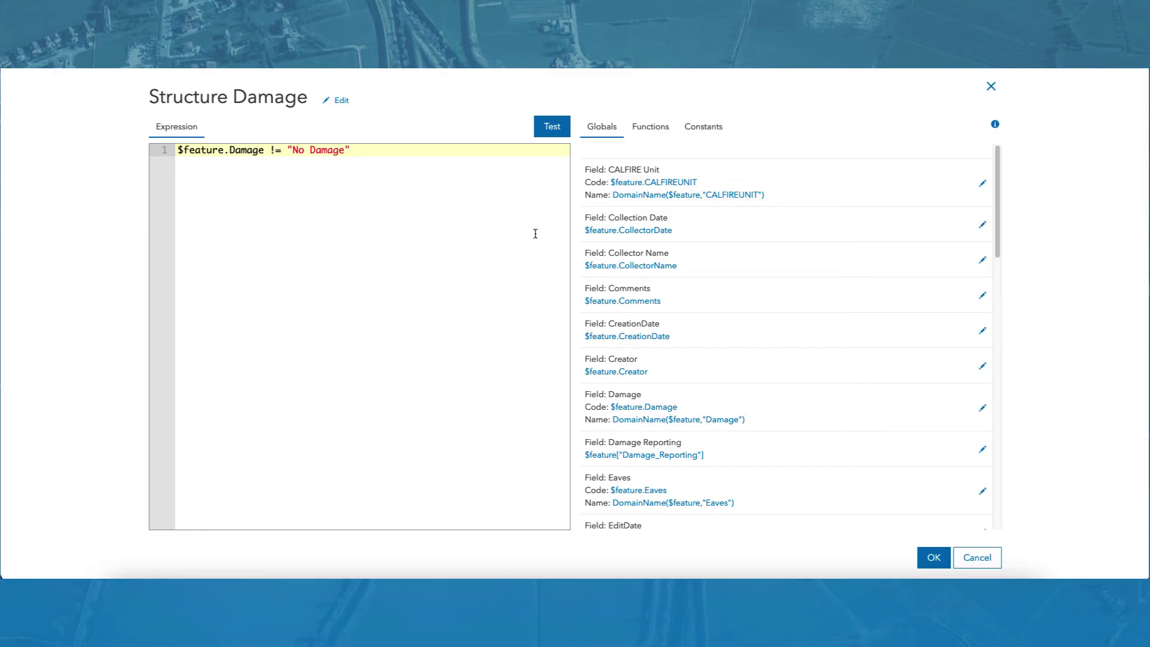
- Test that the Structure Damage expression returns true, then apply it as Structure Information's visibility rule
{"action": "left_click", "coordinate": [550, 136]}
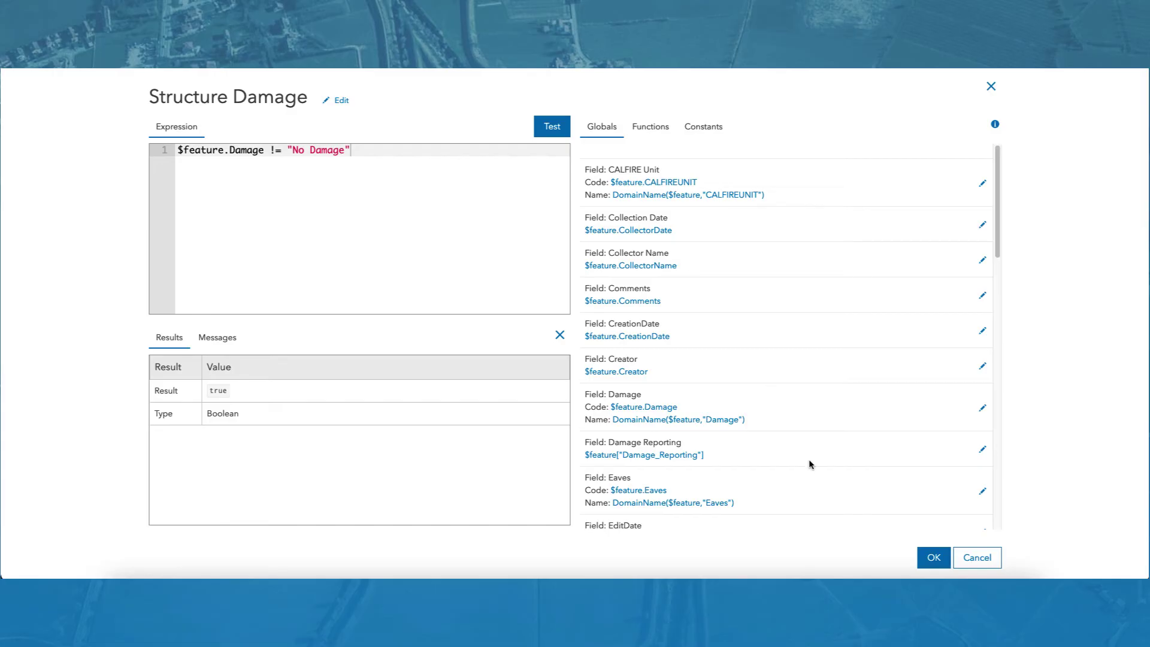
{"action": "left_click", "coordinate": [934, 559]}
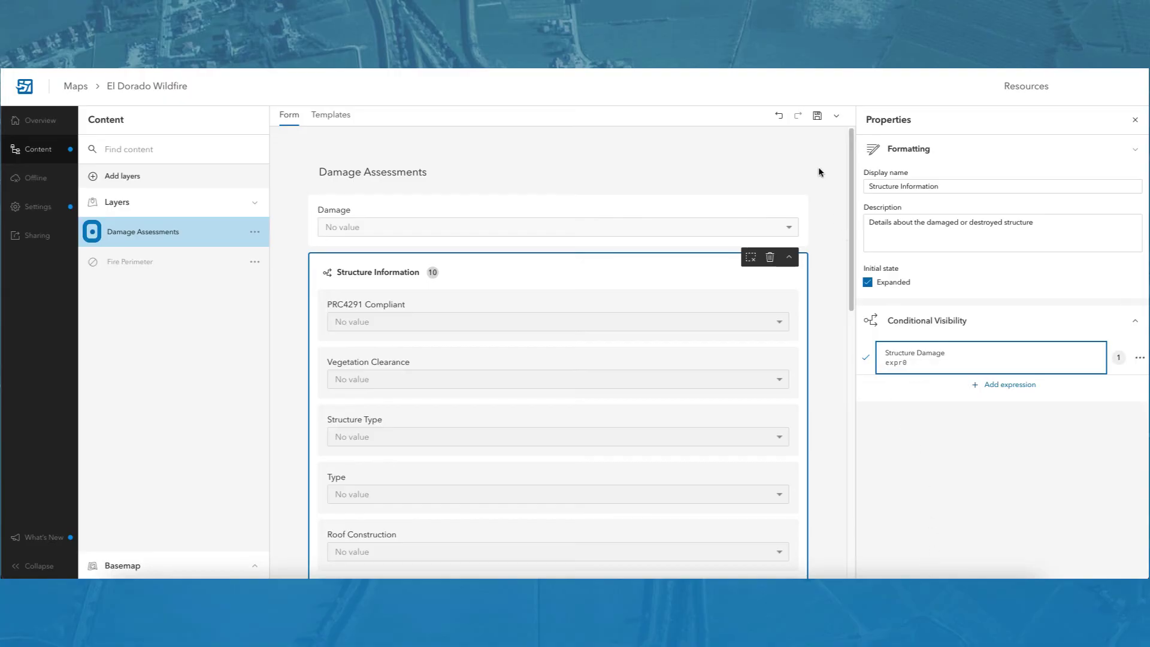
- Save the form with its new groups and conditional visibility
{"action": "left_click", "coordinate": [818, 116]}
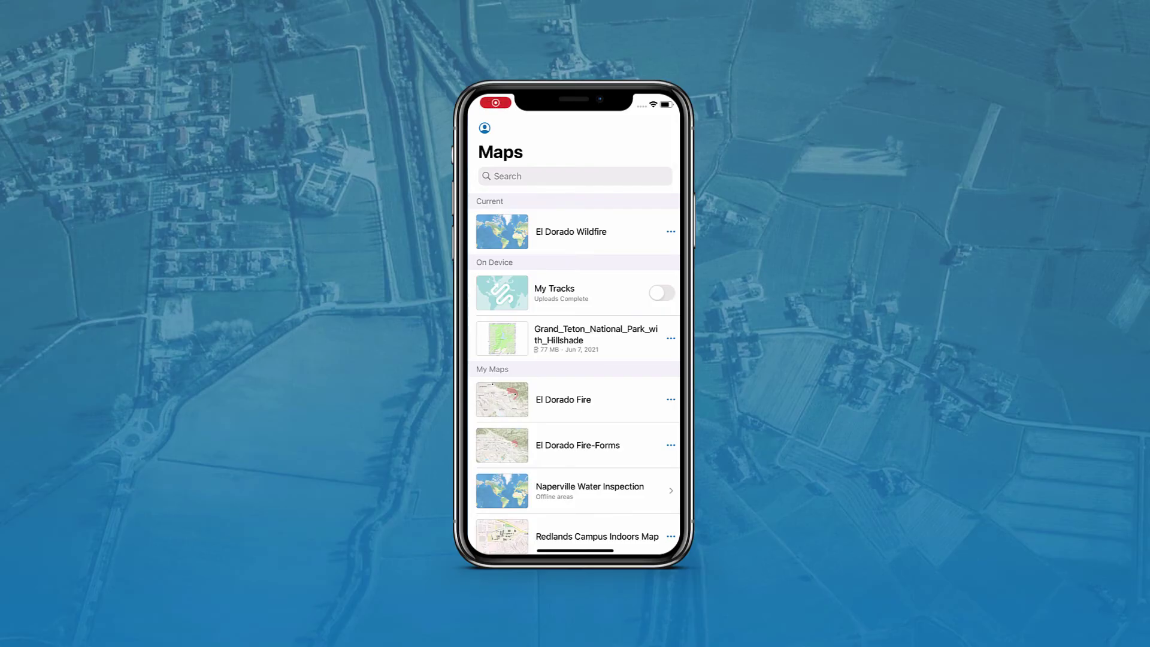
- Open the El Dorado Wildfire map and start a Destroyed (>75%) Damage Assessments point
{"action": "left_click", "coordinate": [610, 232]}
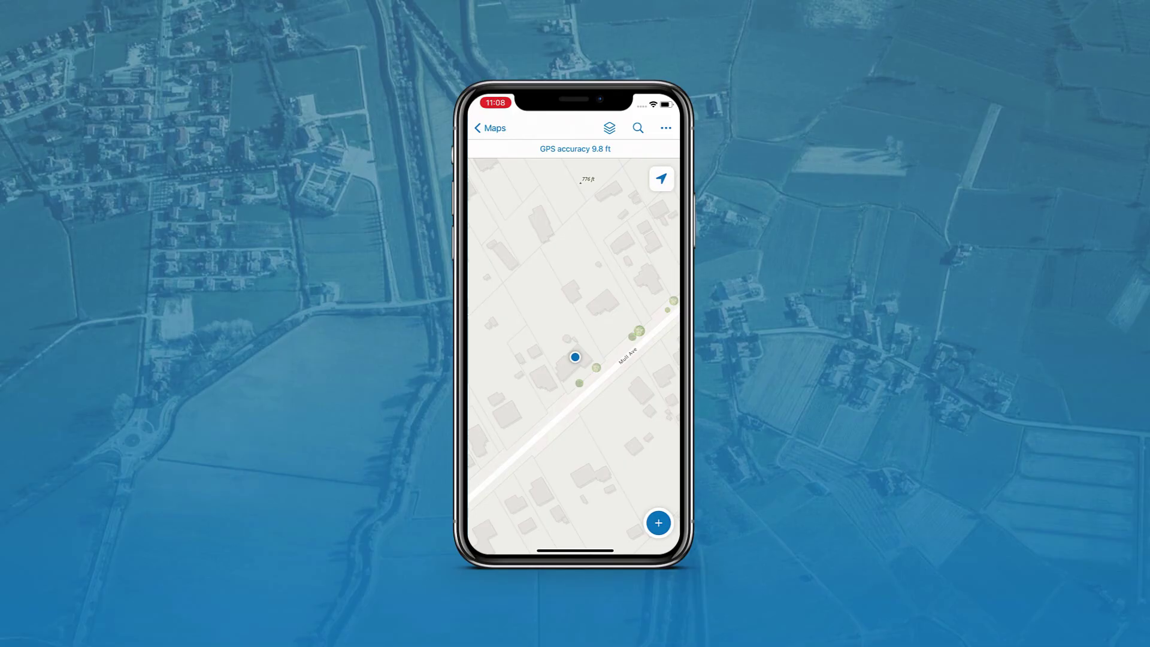
{"action": "left_click", "coordinate": [659, 523]}
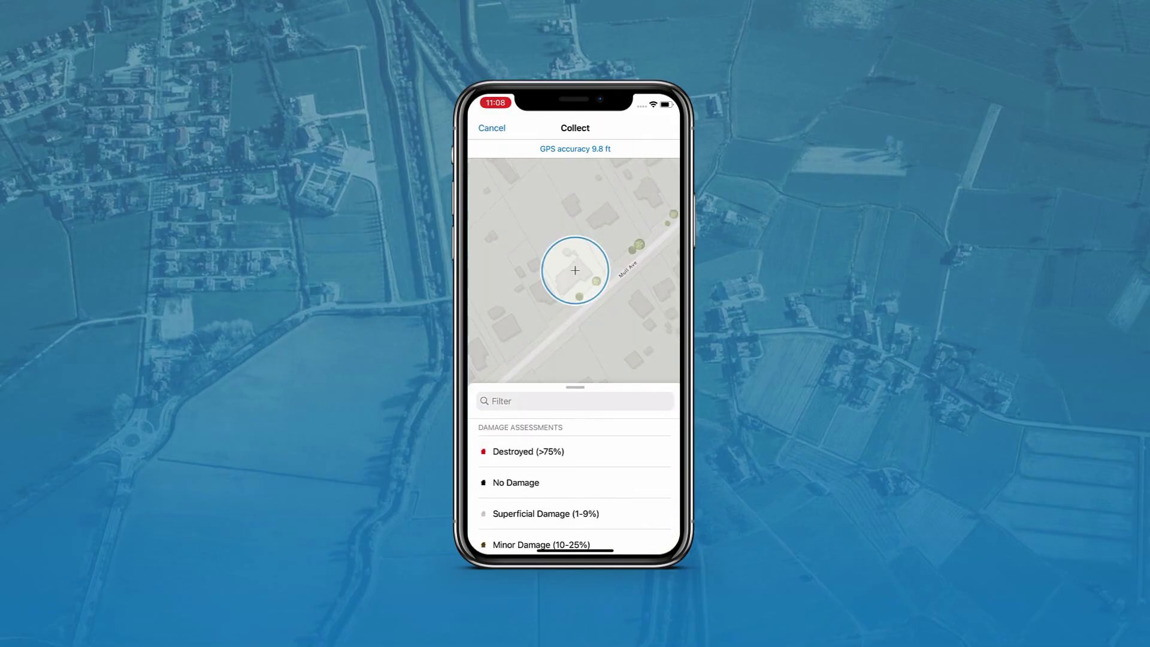
{"action": "left_click", "coordinate": [638, 452]}
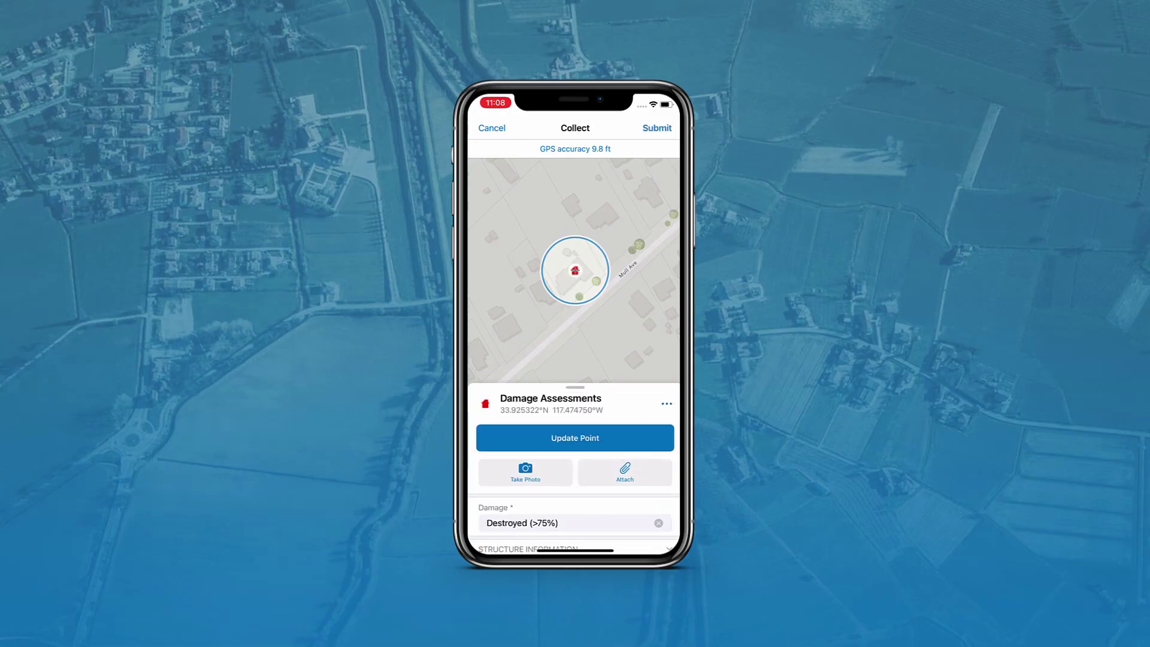
- Expand the form full screen, then collapse and re-expand the Structure Information and Inspector Information groups
{"action": "left_click_drag", "start_coordinate": [632, 390], "coordinate": [631, 156]}
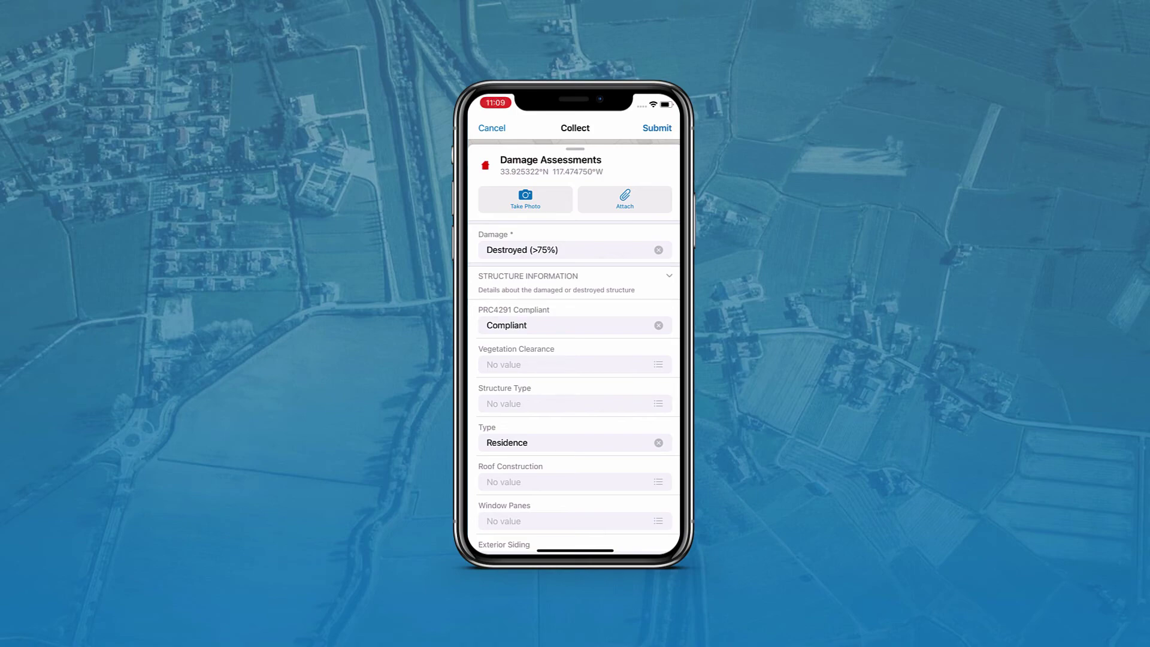
{"action": "left_click_drag", "start_coordinate": [634, 496], "coordinate": [634, 239]}
{"action": "left_click_drag", "start_coordinate": [608, 309], "coordinate": [609, 429]}
{"action": "left_click", "coordinate": [669, 277]}
{"action": "left_click", "coordinate": [668, 344]}
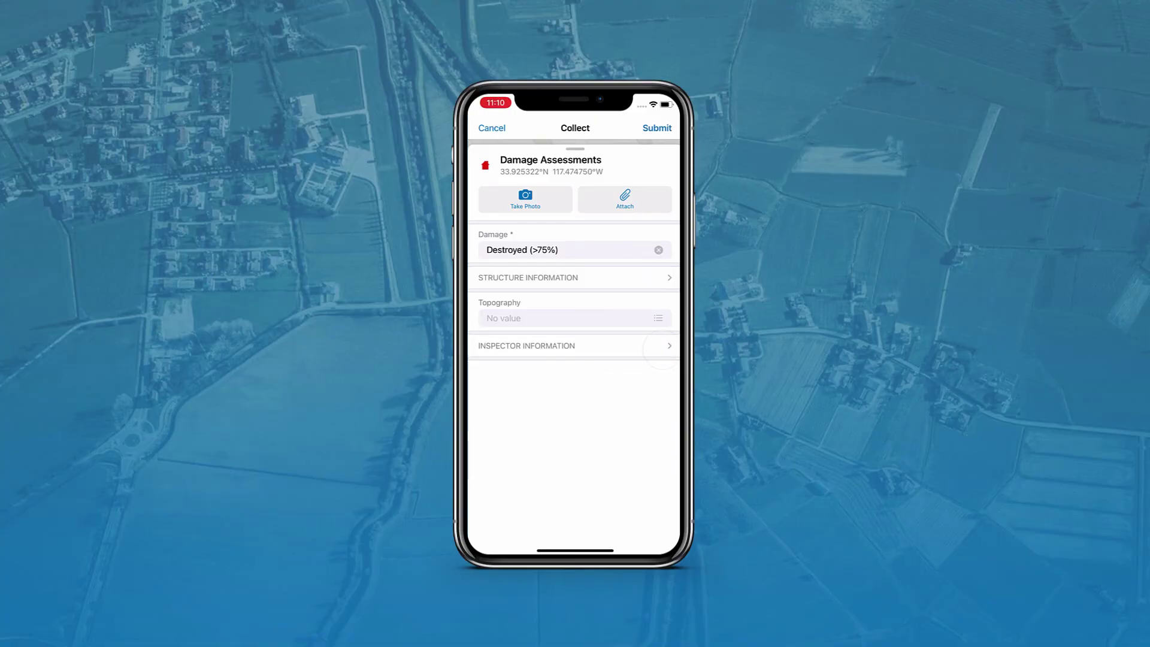
{"action": "left_click", "coordinate": [671, 344]}
{"action": "left_click", "coordinate": [669, 278]}
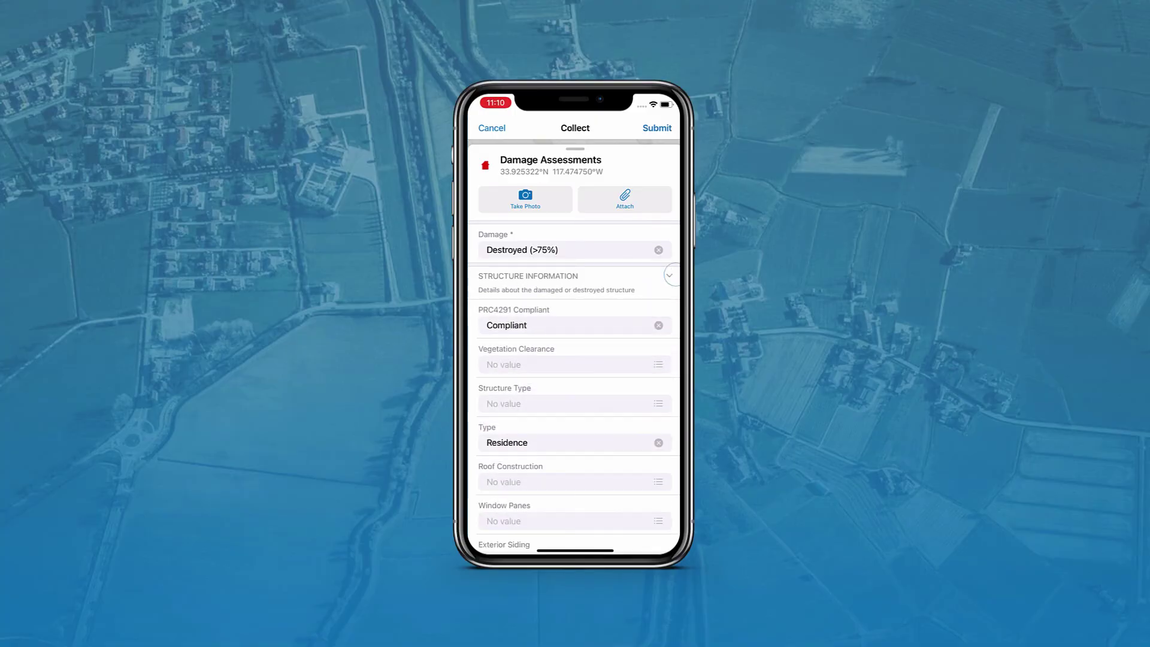
{"action": "left_click_drag", "start_coordinate": [606, 483], "coordinate": [677, 132]}
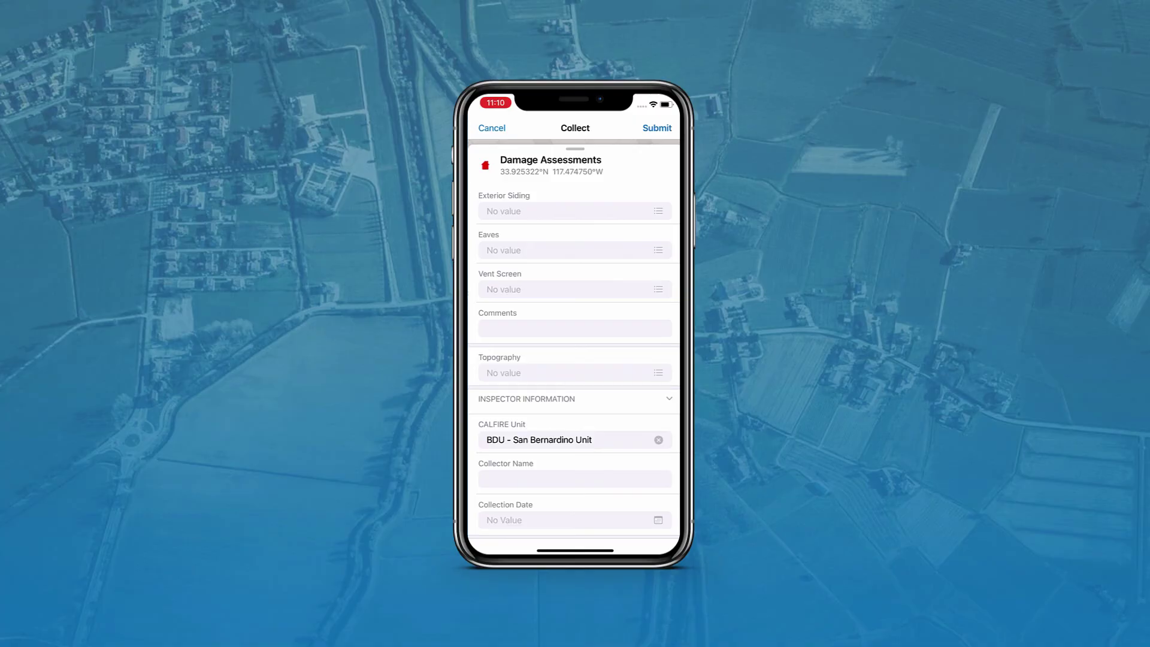
- Enter the collector's name and accept the 9/15/21, 11:10 PM collection date
{"action": "left_click", "coordinate": [617, 479]}
{"action": "type", "text": "Mar"}
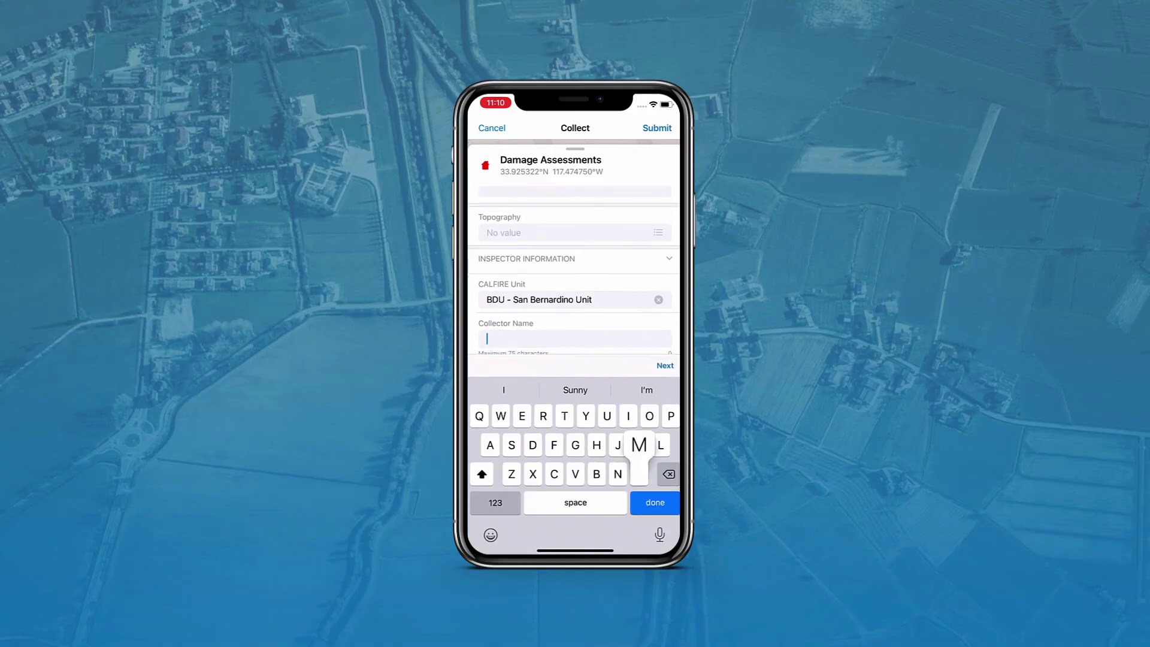
{"action": "type", "text": "ie"}
{"action": "left_click", "coordinate": [665, 365]}
{"action": "left_click", "coordinate": [606, 324]}
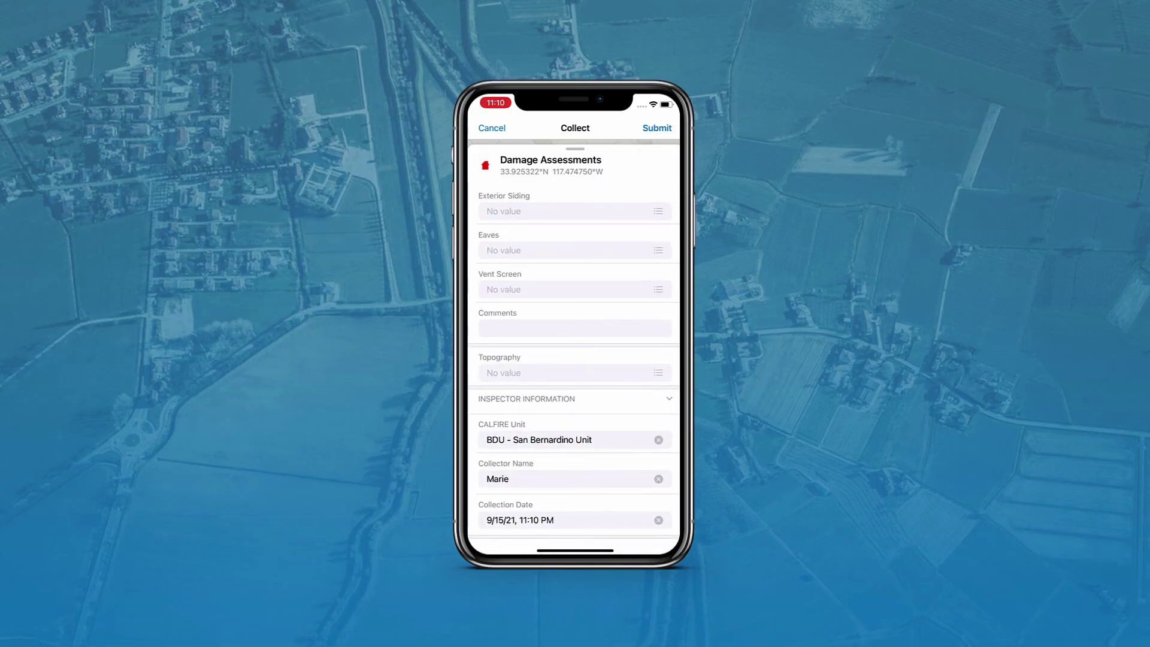
- Set Topography to Flat Ground and keep PRC4291 Compliant as Compliant
{"action": "left_click", "coordinate": [575, 372]}
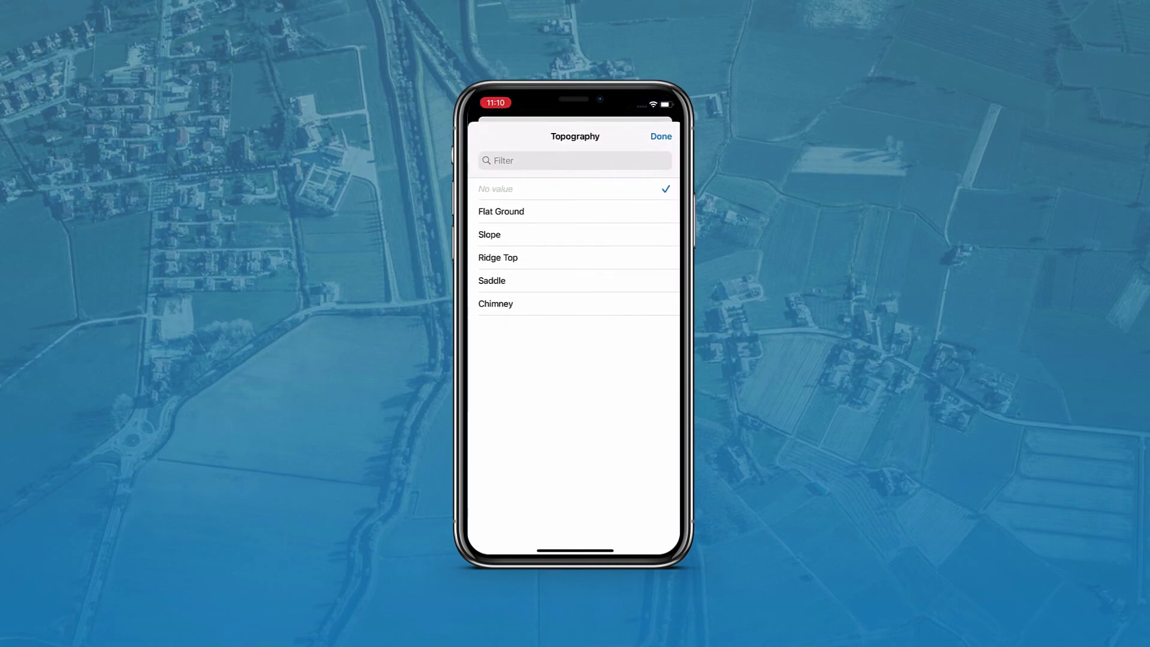
{"action": "left_click", "coordinate": [612, 206]}
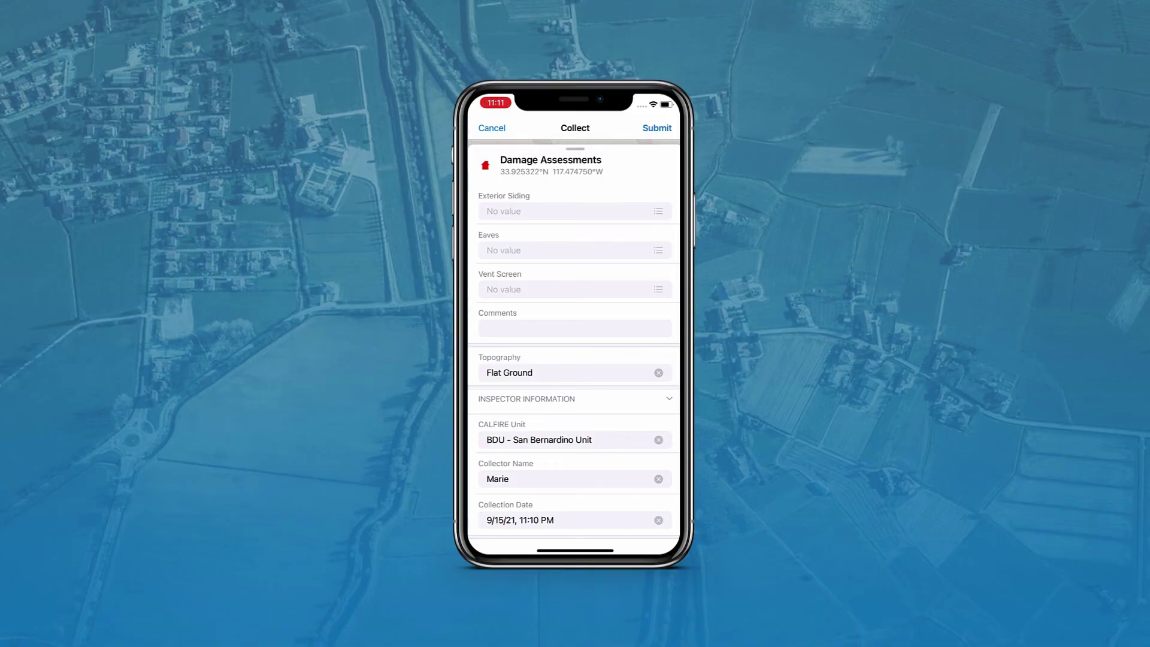
{"action": "scroll", "coordinate": [606, 290], "scroll_direction": "up", "scroll_amount": 10}
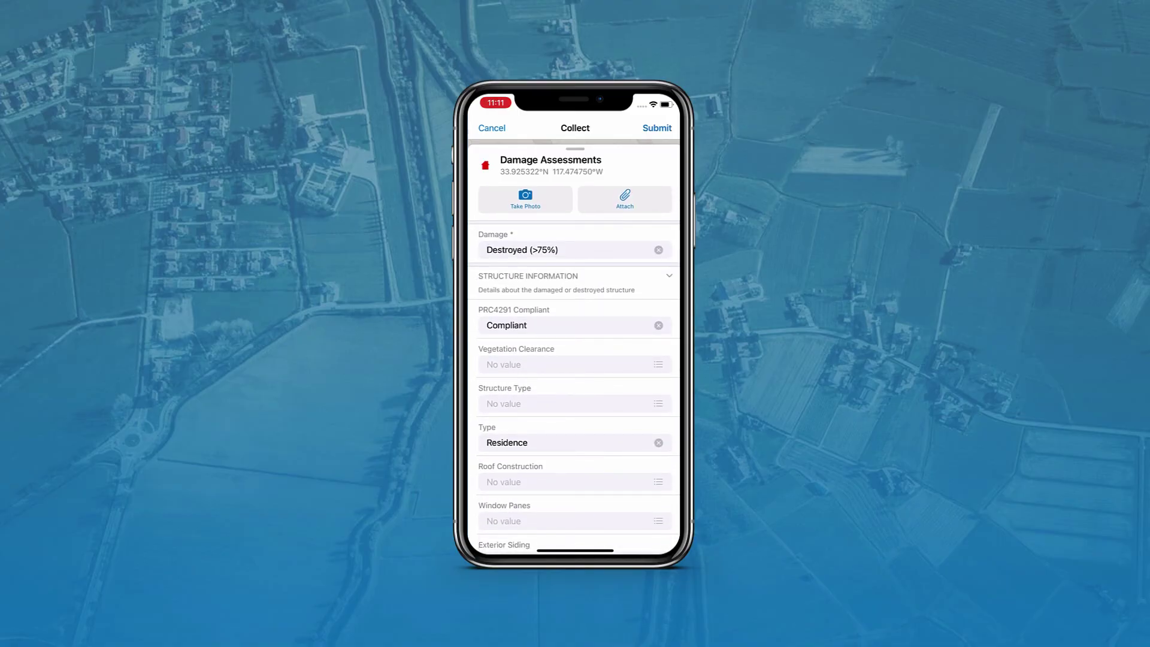
{"action": "left_click", "coordinate": [606, 323]}
{"action": "left_click", "coordinate": [609, 213]}
- Submit the Destroyed (>75%) assessment and expand the new point's details to show its actions
{"action": "left_click", "coordinate": [657, 127]}
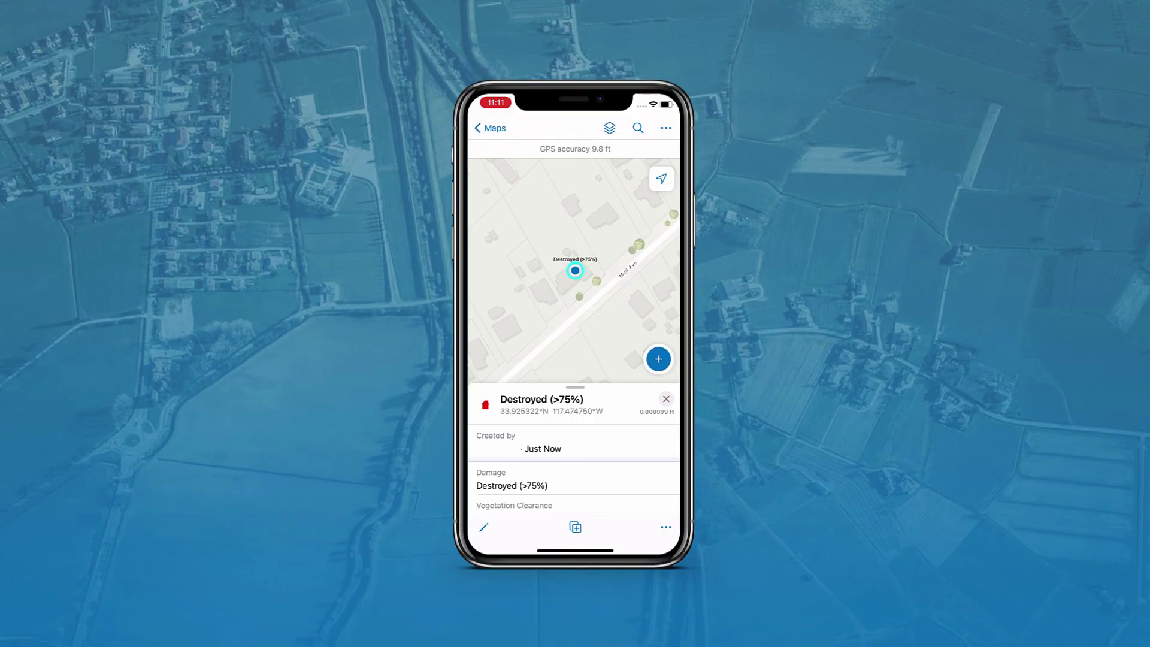
{"action": "left_click_drag", "start_coordinate": [613, 392], "coordinate": [613, 180]}
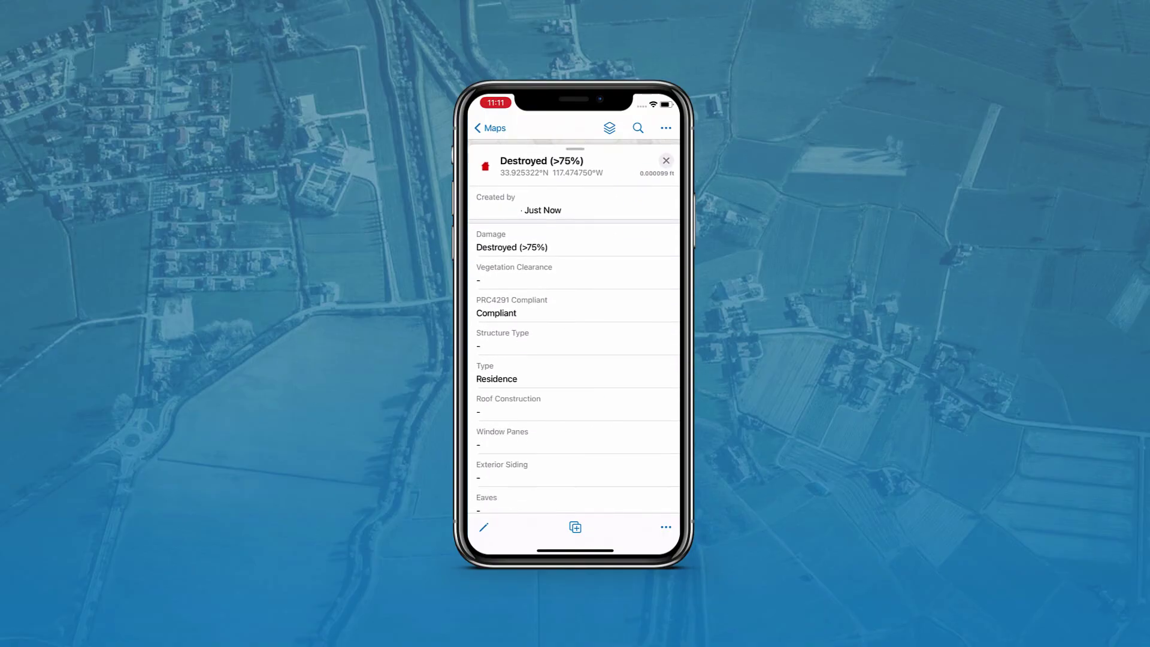
{"action": "left_click_drag", "start_coordinate": [616, 477], "coordinate": [624, 349]}
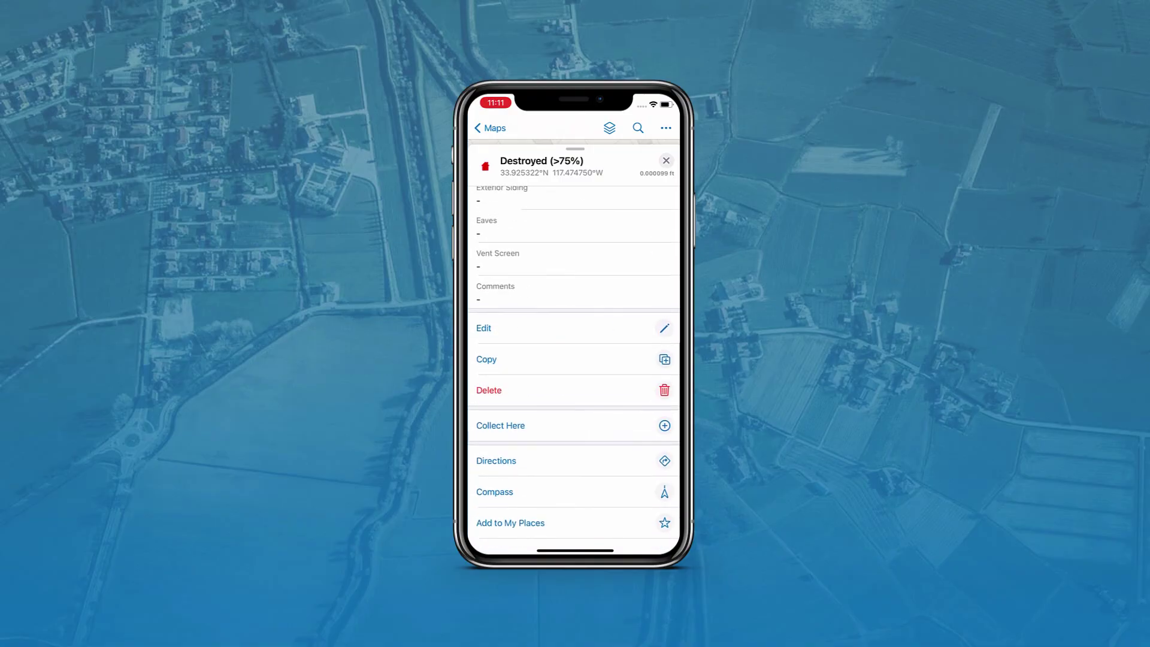
- Edit the submitted point, change Topography from Flat Ground to Slope, and submit it
{"action": "left_click", "coordinate": [645, 328]}
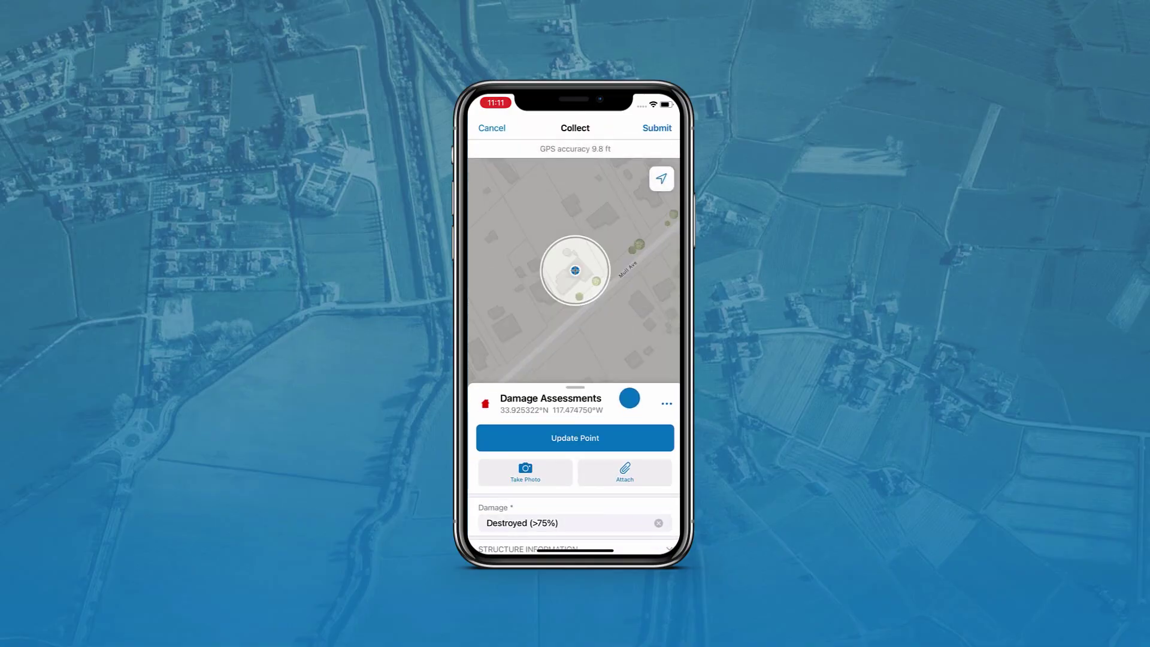
{"action": "left_click_drag", "start_coordinate": [629, 390], "coordinate": [629, 168]}
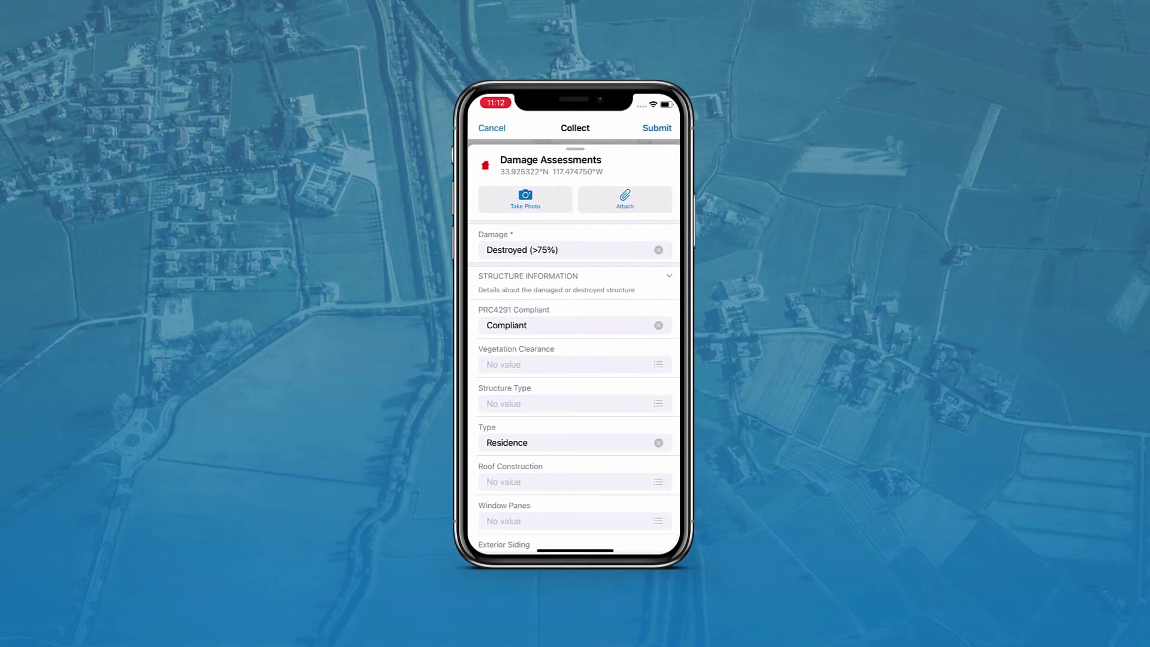
{"action": "left_click_drag", "start_coordinate": [615, 486], "coordinate": [650, 264]}
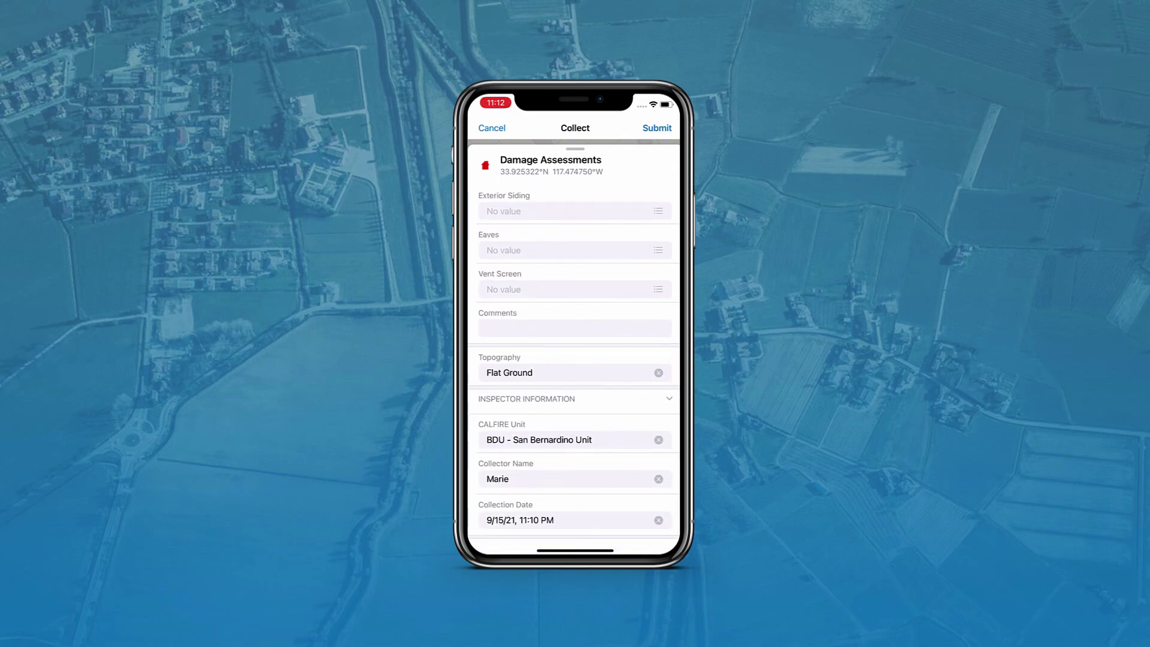
{"action": "left_click", "coordinate": [569, 373]}
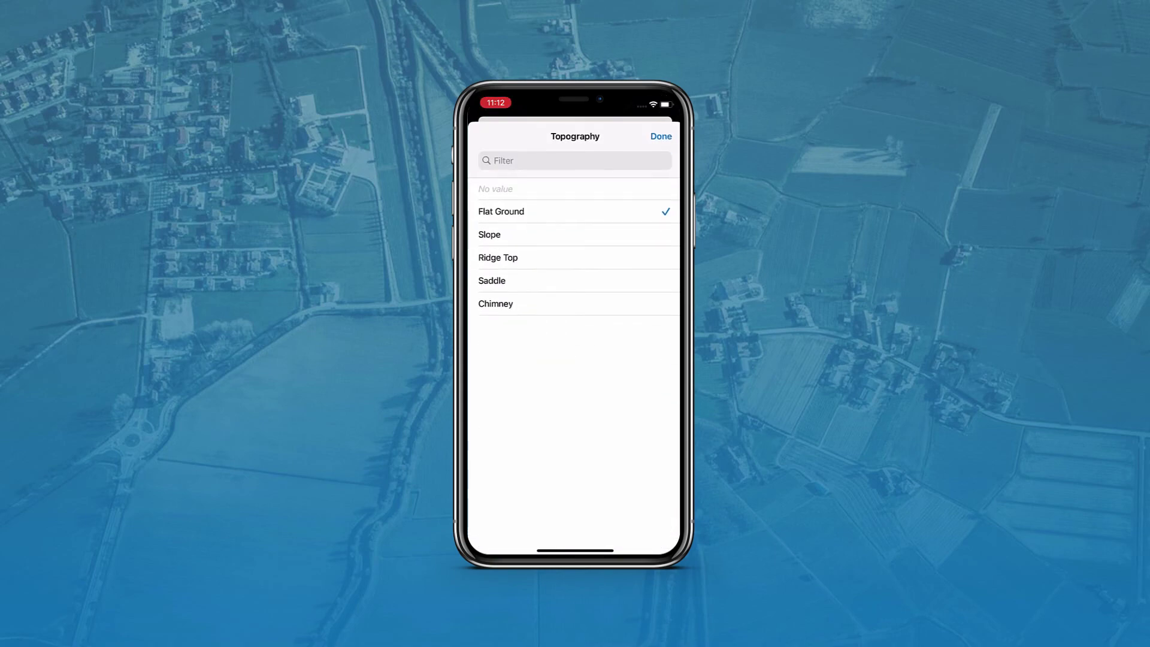
{"action": "left_click", "coordinate": [527, 234]}
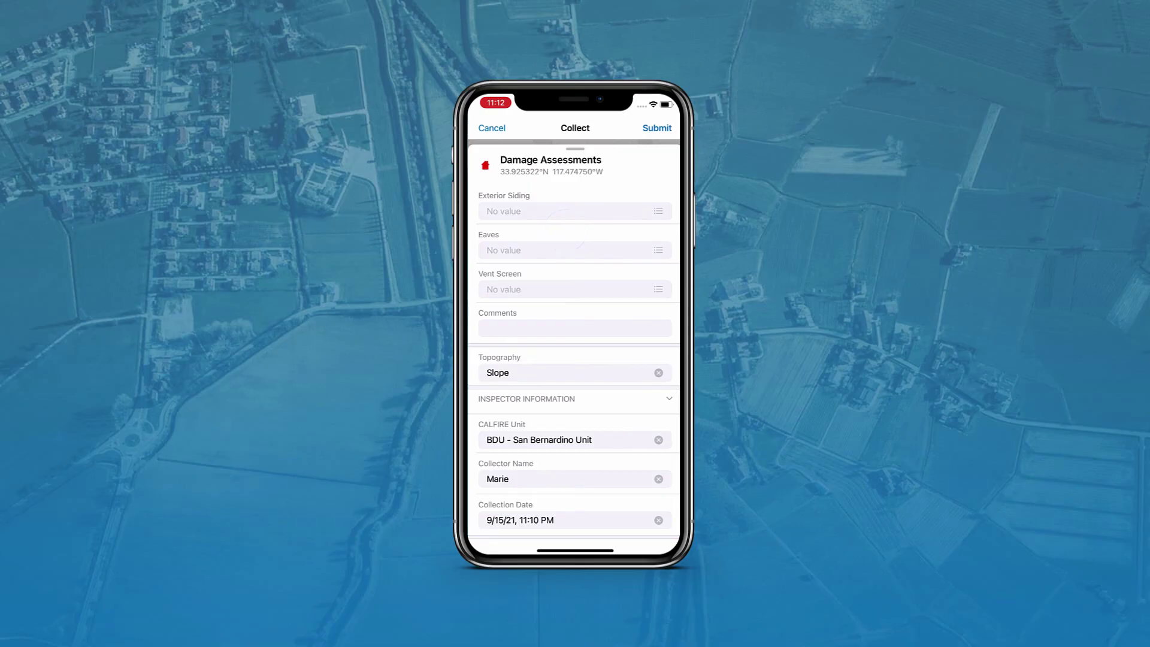
{"action": "left_click", "coordinate": [658, 127]}
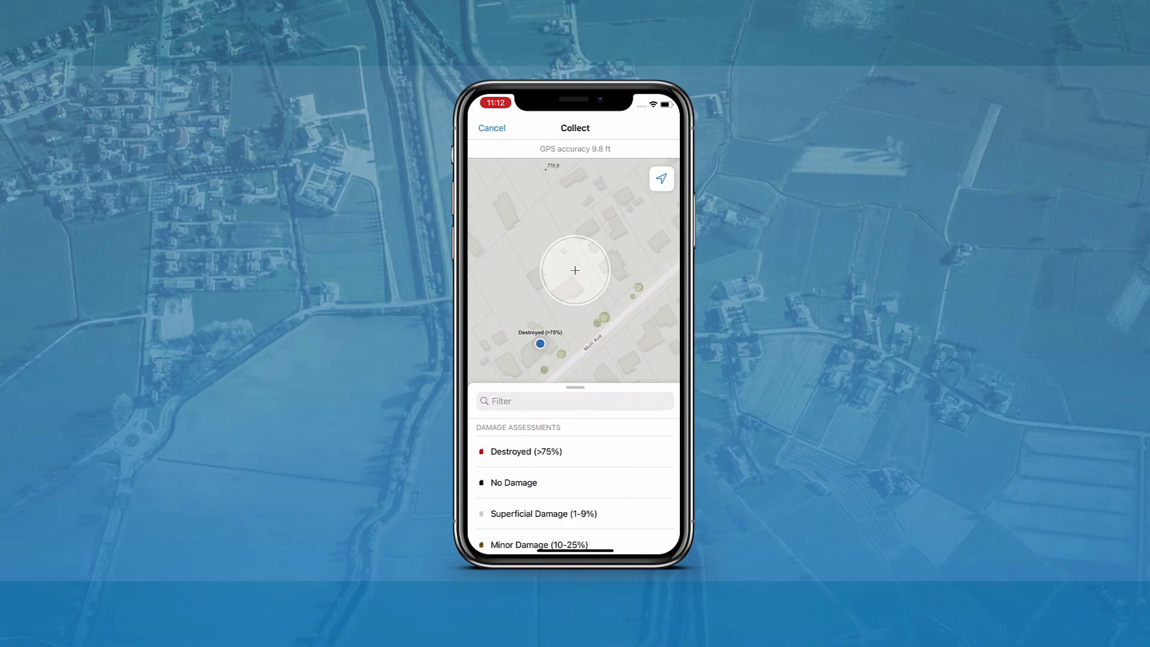
- Start a No Damage assessment and switch its Damage to Moderate Damage (26-50%)
{"action": "left_click", "coordinate": [606, 480]}
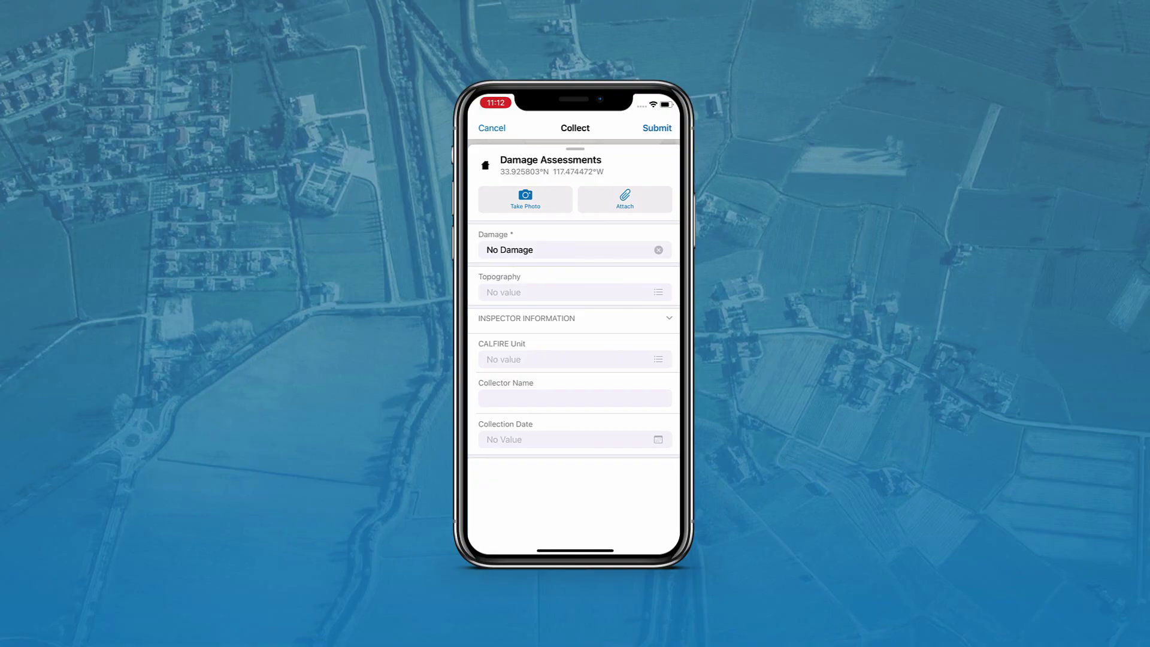
{"action": "left_click", "coordinate": [611, 248]}
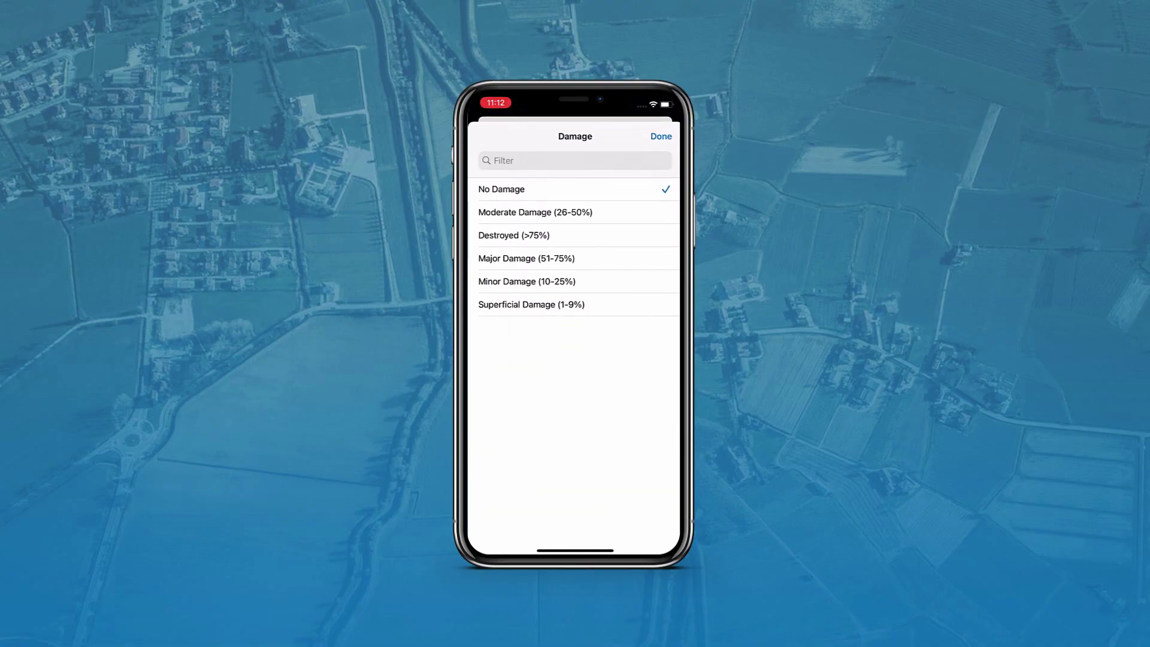
{"action": "left_click", "coordinate": [535, 212]}
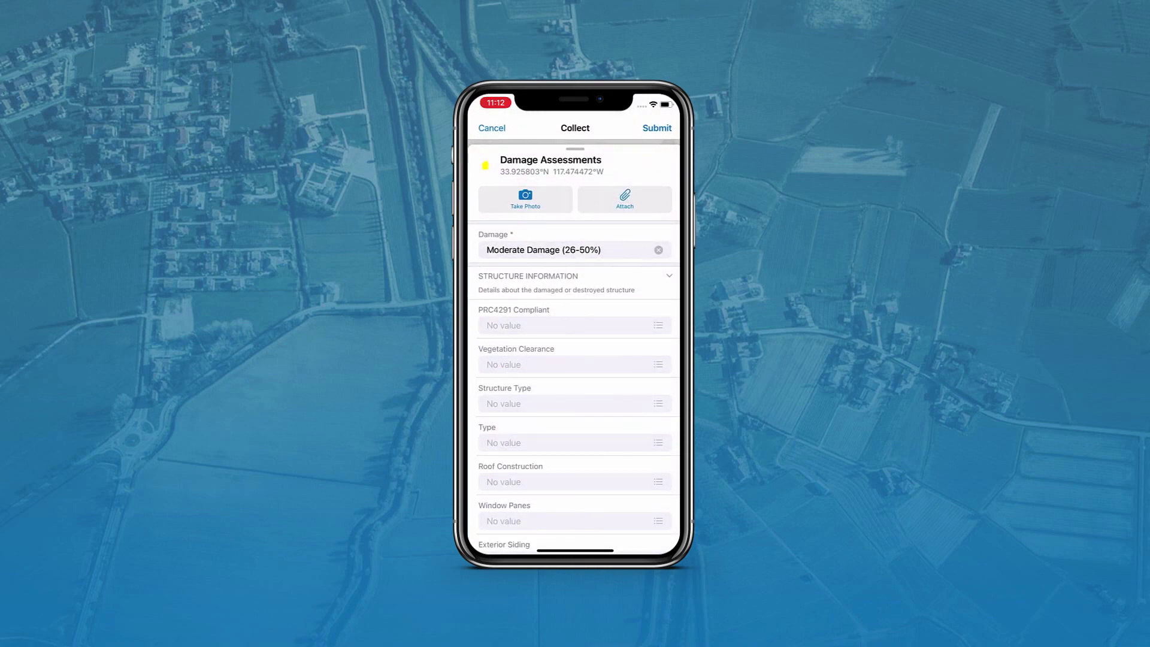